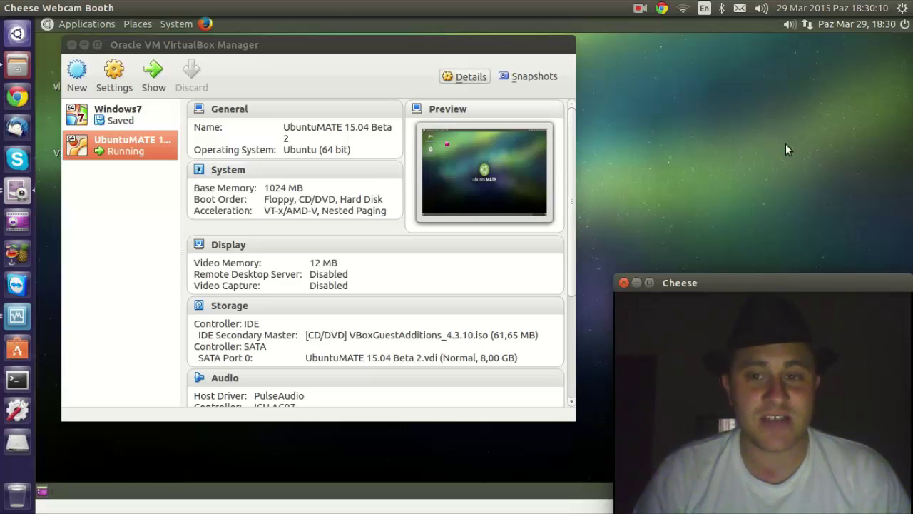
# Step: Bring the UbuntuMATE 15.04 Beta 2 guest window forward and show it full-screen
pyautogui.hotkey('alt', 'Tab')
pyautogui.press('Control_R+f')
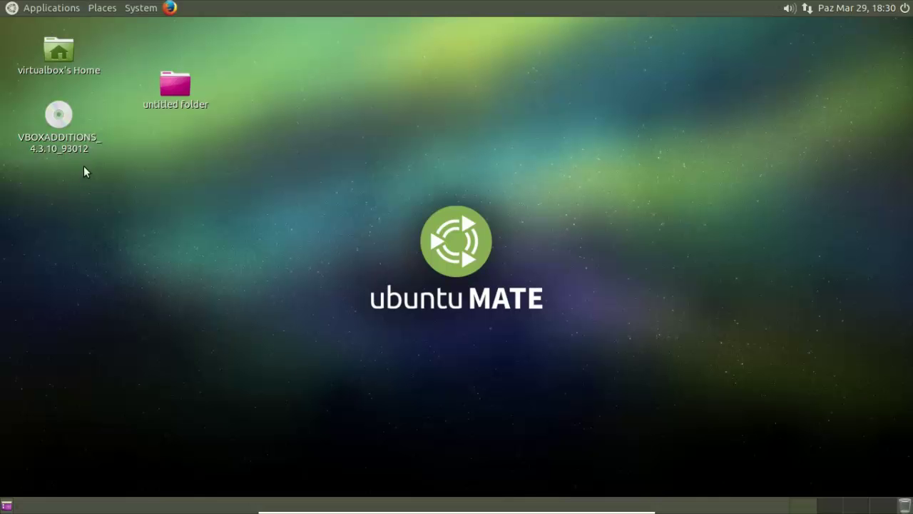
# Step: Glance at the applications list and reposition the untitled folder on the desktop
pyautogui.click(57, 7)
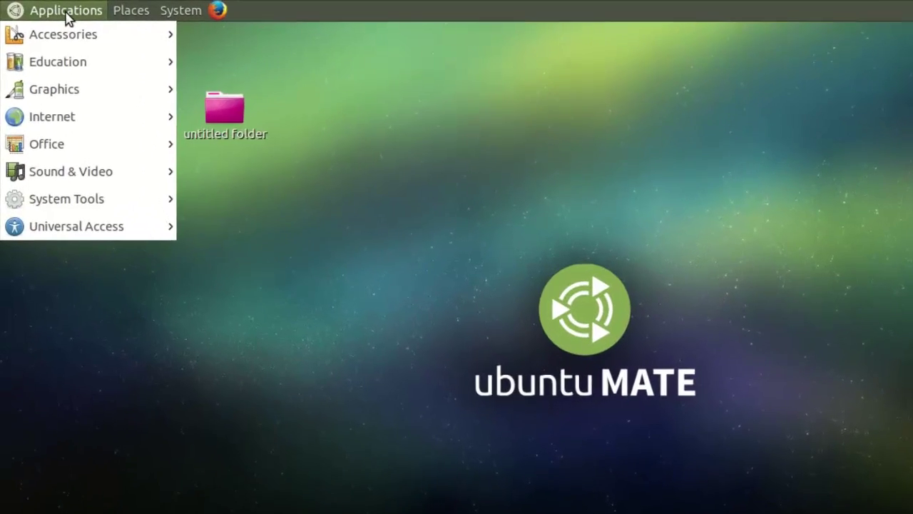
pyautogui.moveTo(51, 22)
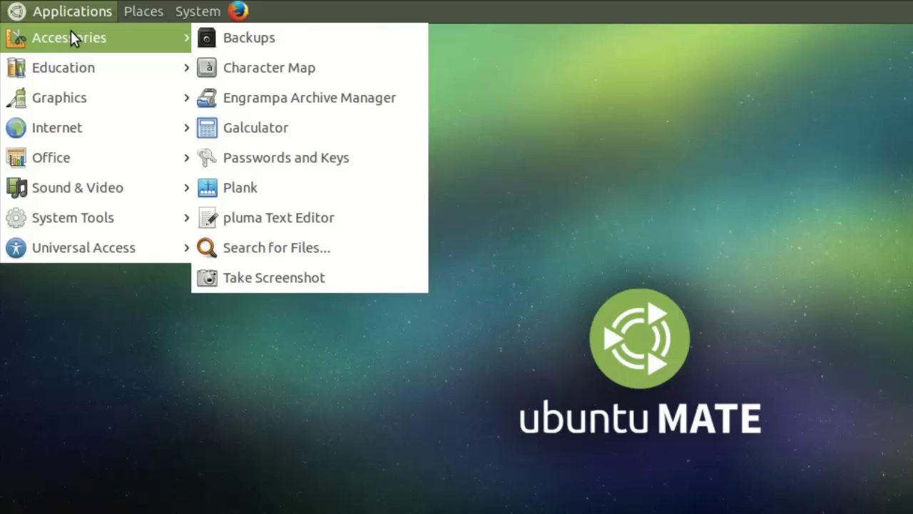
pyautogui.click(215, 441)
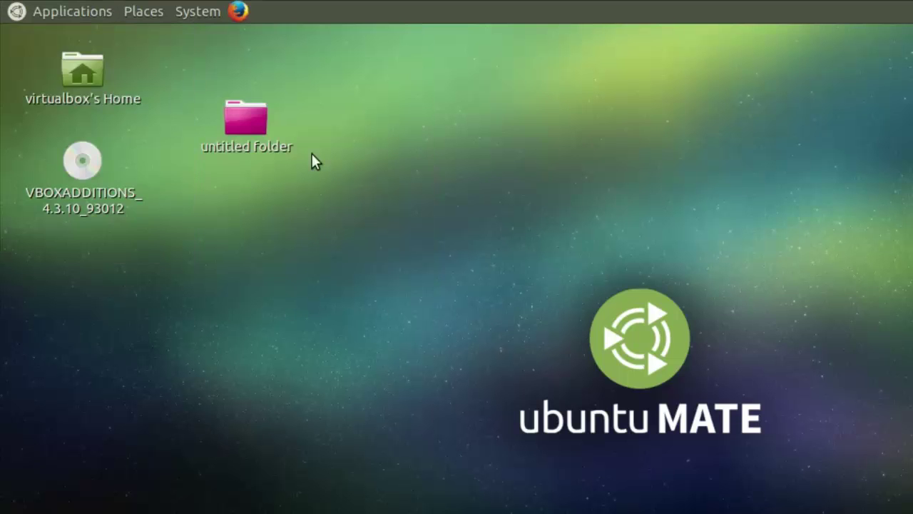
pyautogui.moveTo(223, 141); pyautogui.dragTo(96, 281)
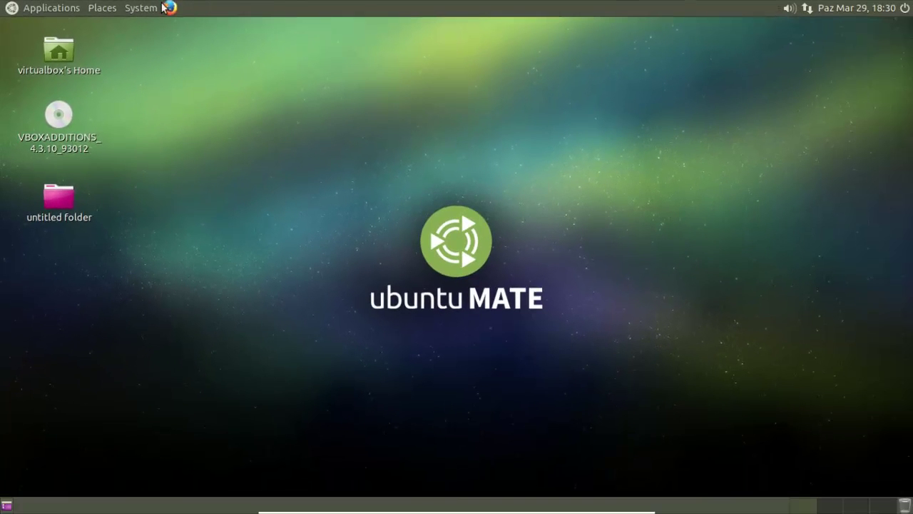
pyautogui.moveTo(71, 190); pyautogui.dragTo(274, 116)
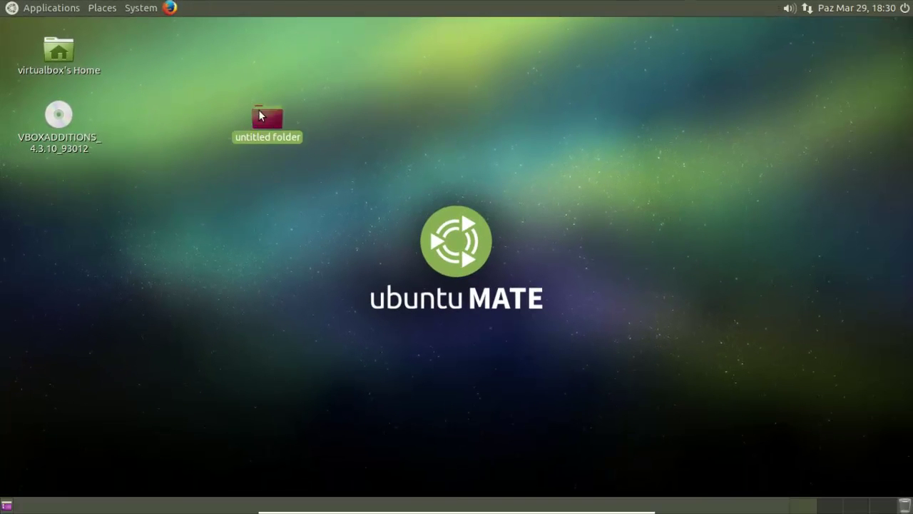
# Step: Flag the untitled folder with the Important emblem via Folder's Color
pyautogui.rightClick(270, 114)
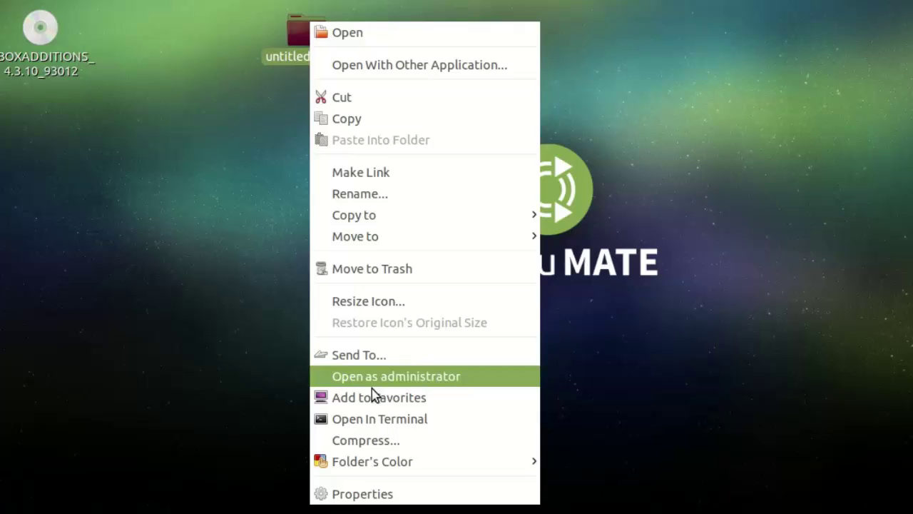
pyautogui.moveTo(433, 462)
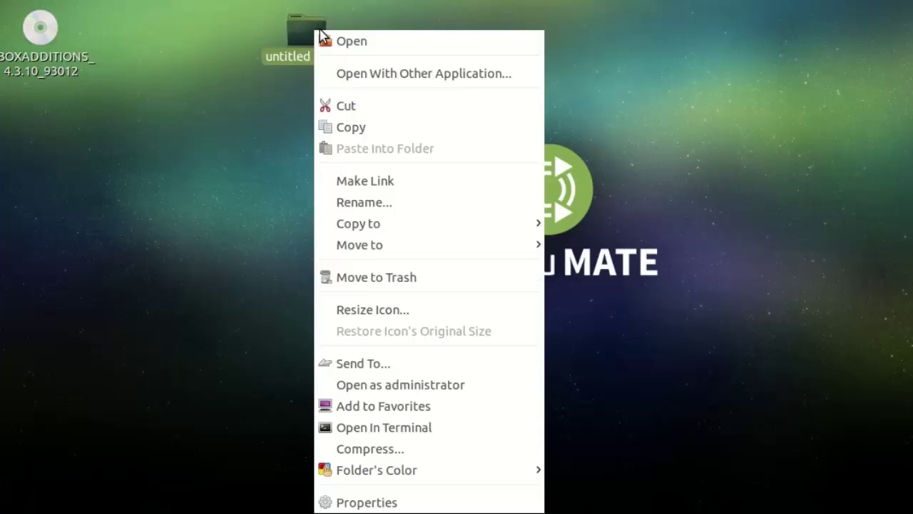
pyautogui.moveTo(449, 473)
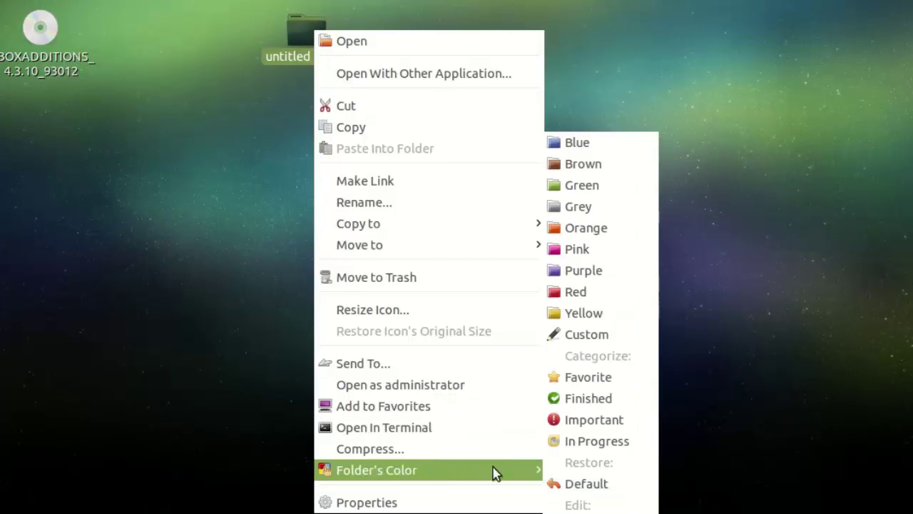
pyautogui.click(589, 422)
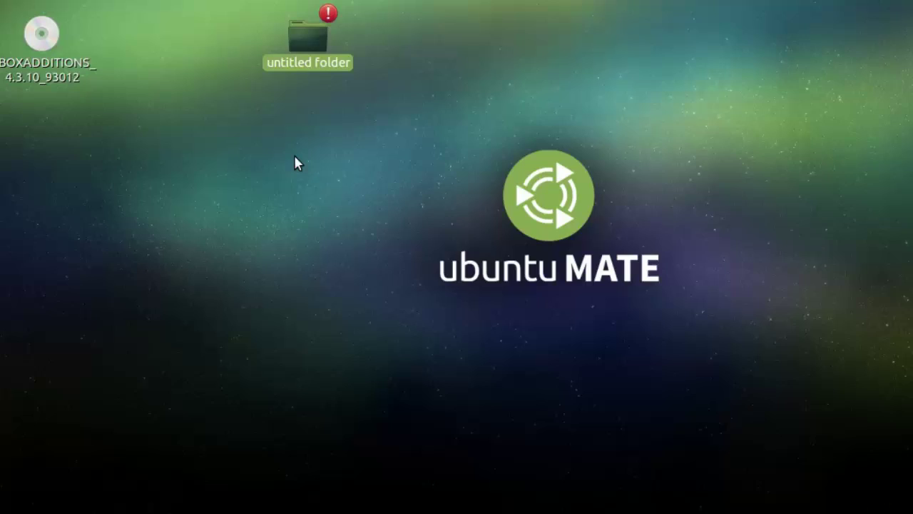
# Step: Recolour the untitled folder brown and place it beside virtualbox's Home
pyautogui.rightClick(310, 30)
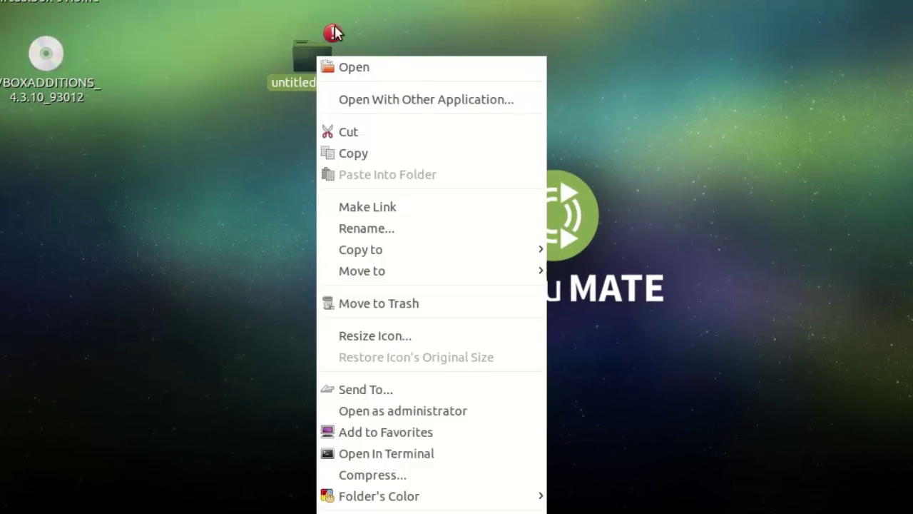
pyautogui.moveTo(405, 501)
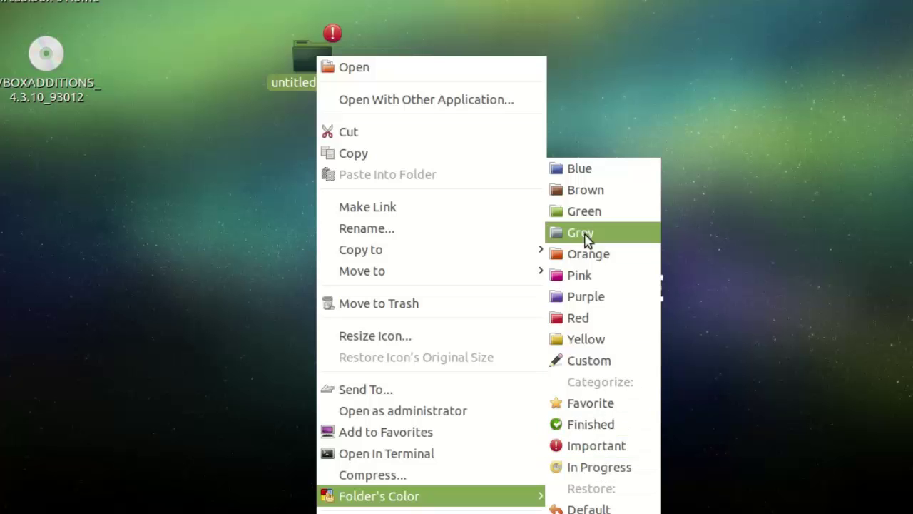
pyautogui.click(587, 195)
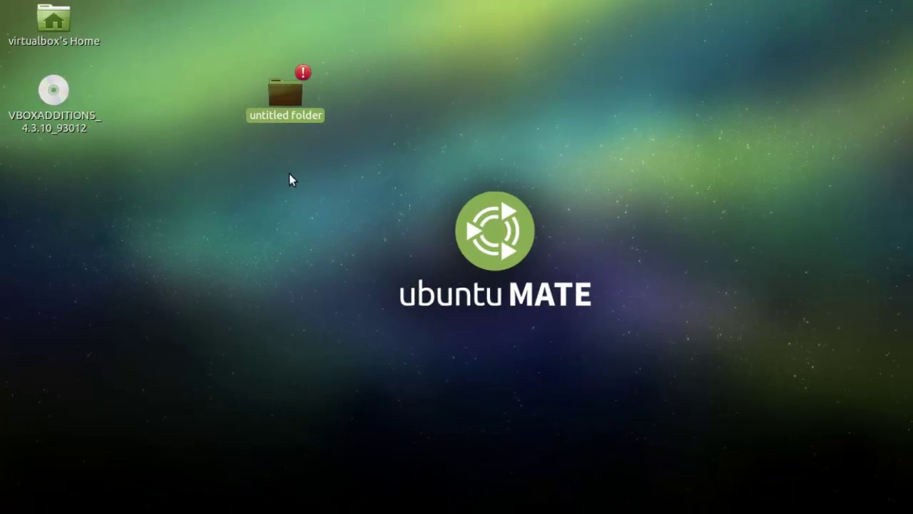
pyautogui.click(259, 175)
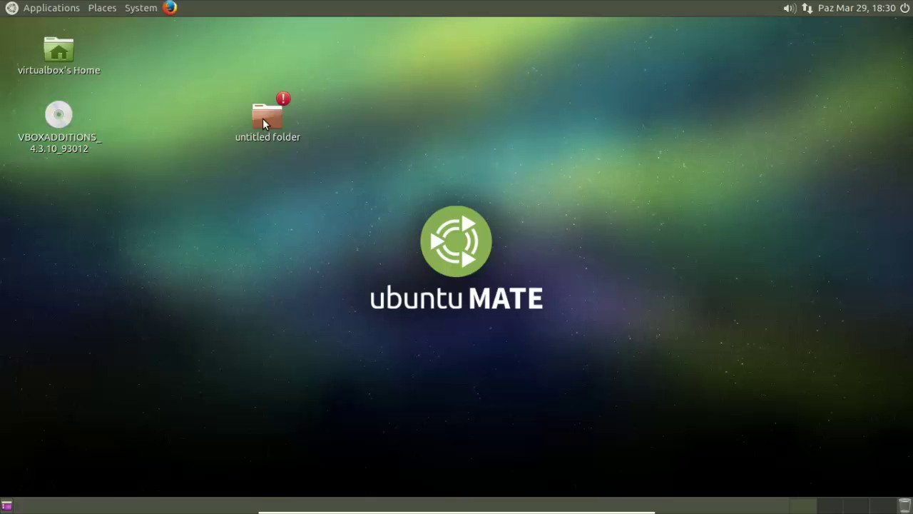
pyautogui.moveTo(262, 122); pyautogui.dragTo(158, 56)
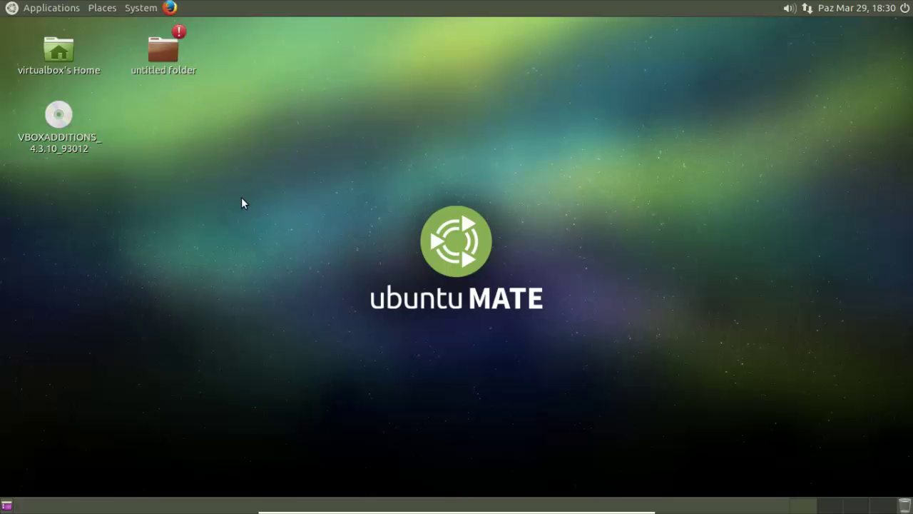
# Step: Open a terminal, reposition it, and try maximizing and restoring its window
pyautogui.hotkey('ctrl', 'alt', 't')
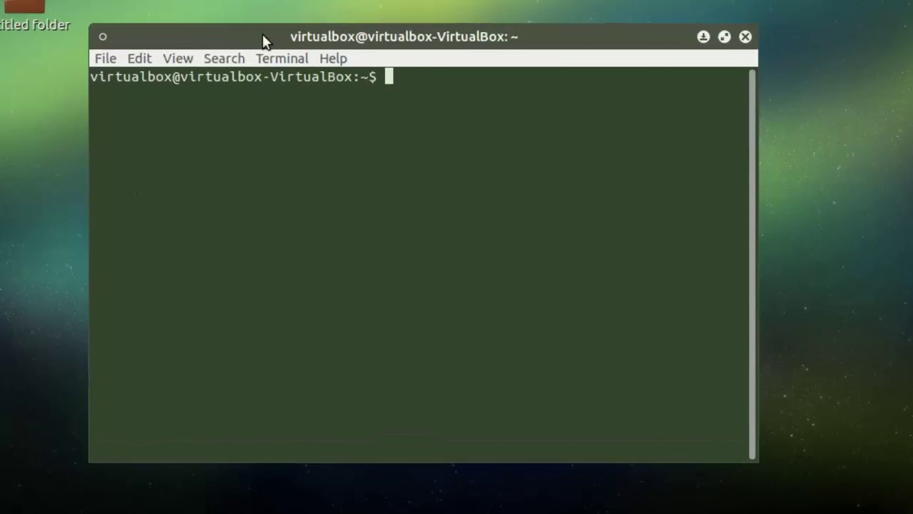
pyautogui.moveTo(264, 41); pyautogui.dragTo(342, 86)
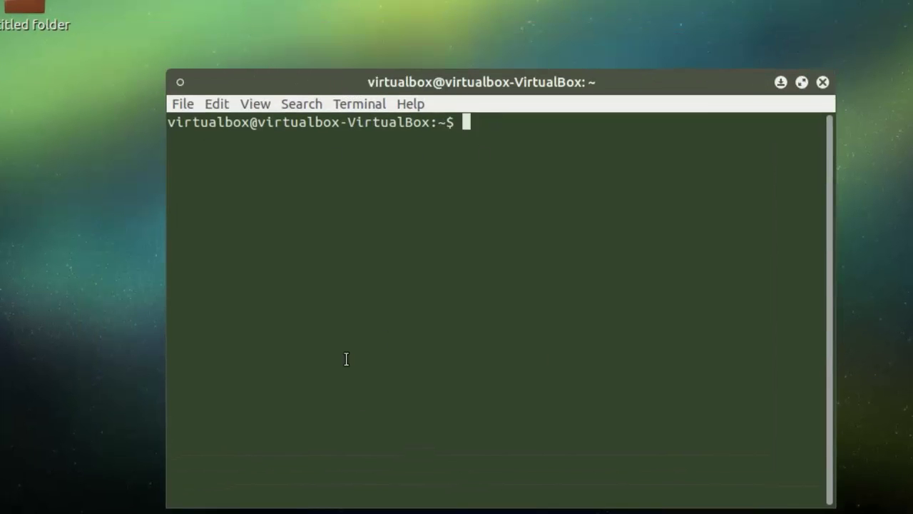
pyautogui.write('sud')
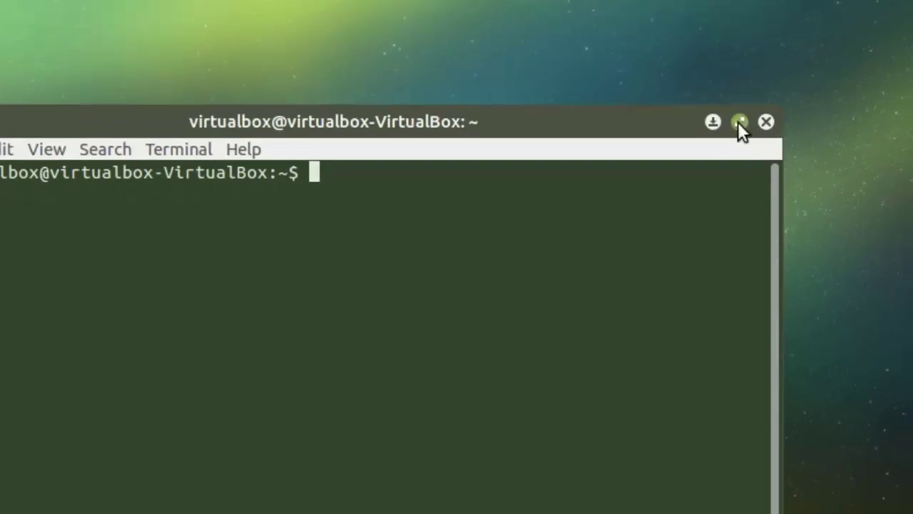
pyautogui.click(740, 123)
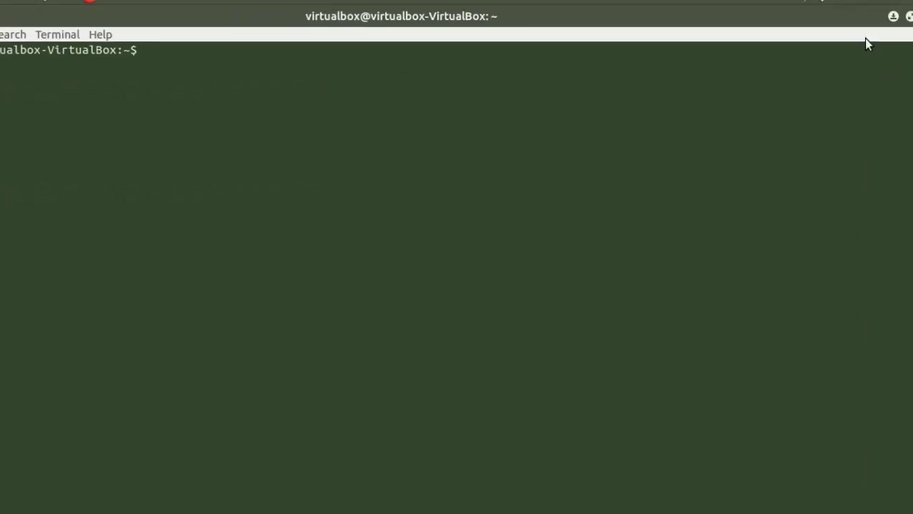
pyautogui.click(897, 16)
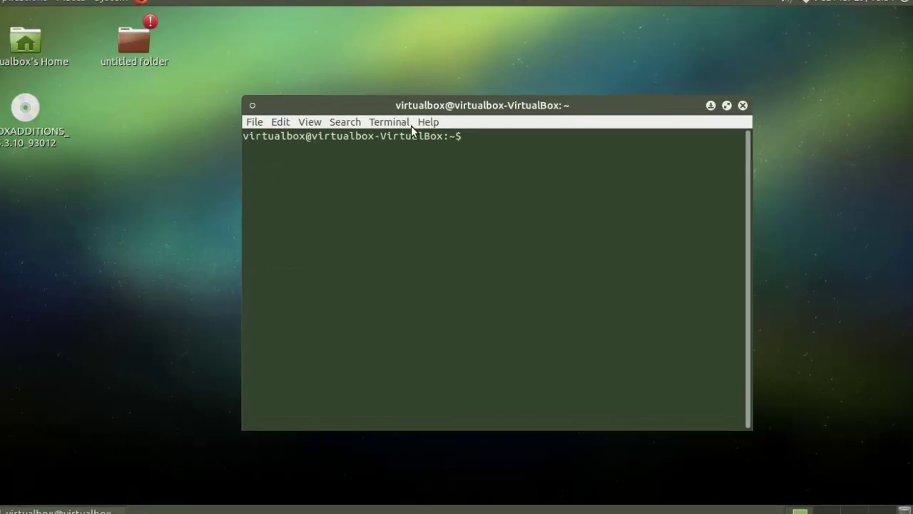
# Step: Open the Default profile's preferences and view its Background settings
pyautogui.click(399, 123)
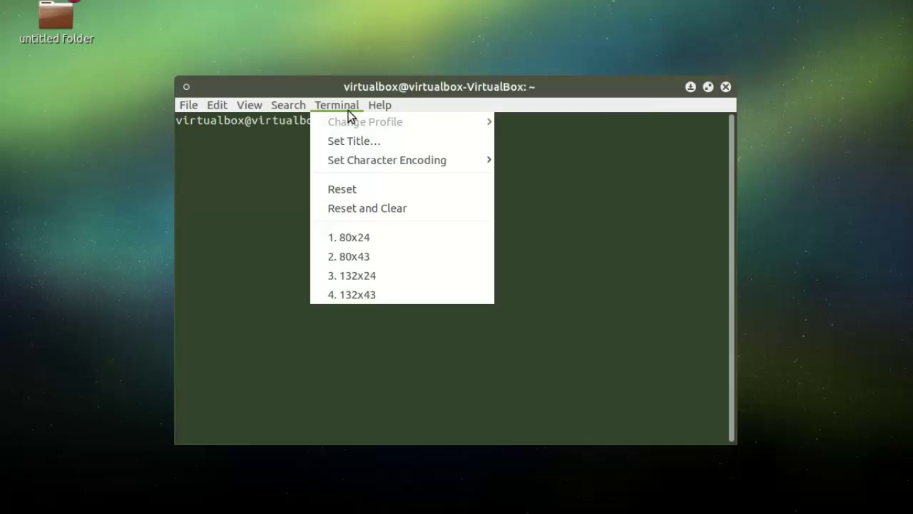
pyautogui.moveTo(313, 126)
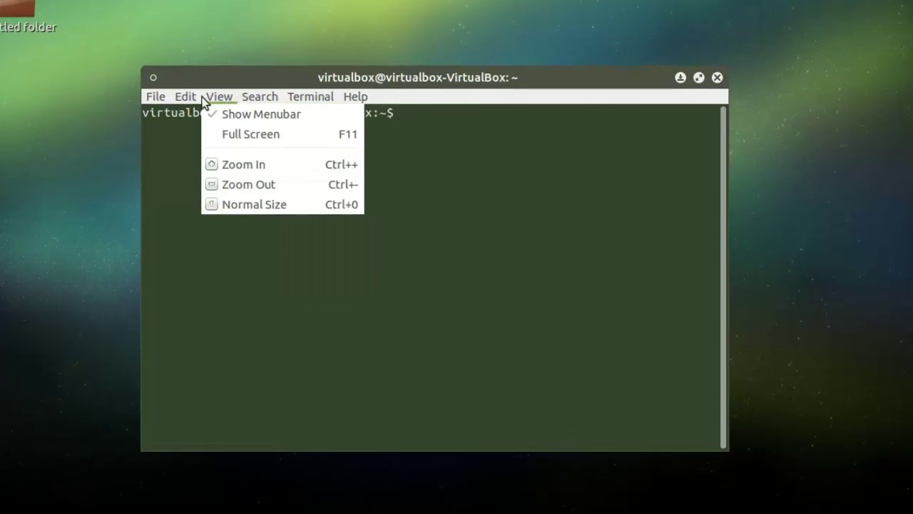
pyautogui.moveTo(189, 102)
pyautogui.click(221, 235)
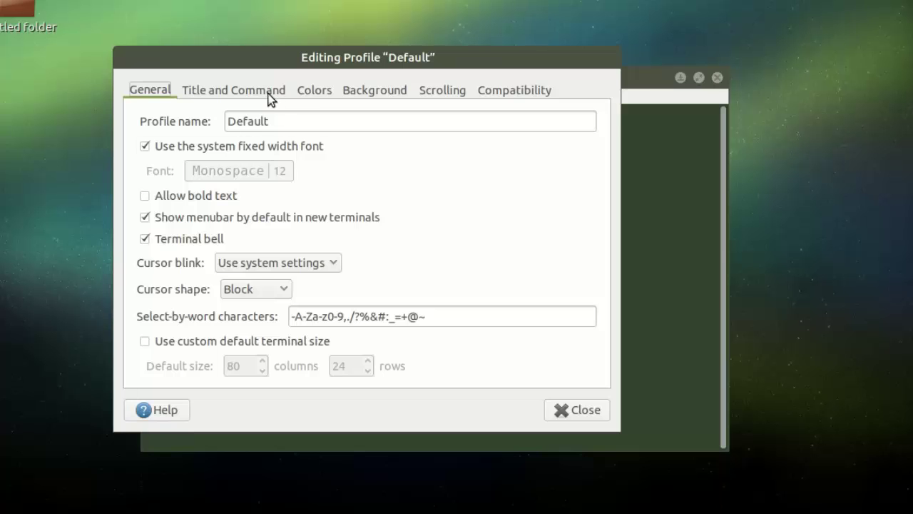
pyautogui.click(270, 99)
pyautogui.click(365, 89)
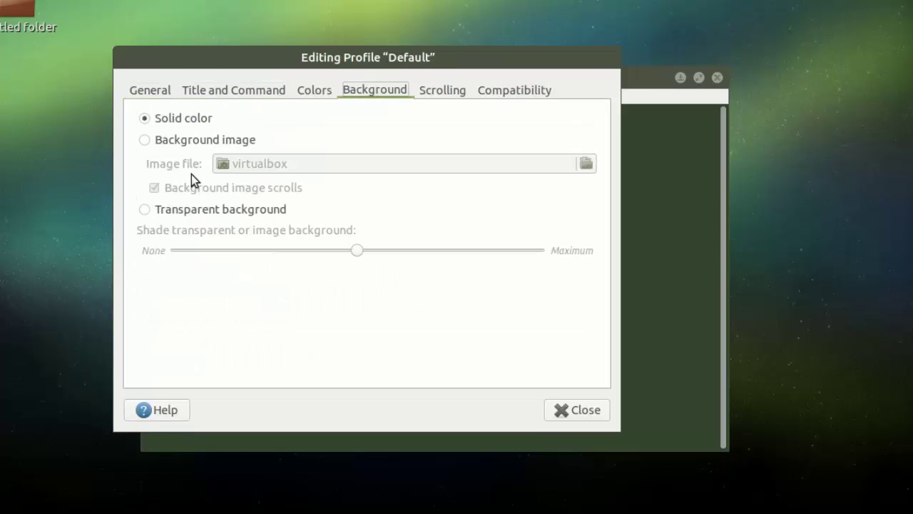
# Step: Make the background transparent with lighter shading, then close preferences and the terminal
pyautogui.click(150, 210)
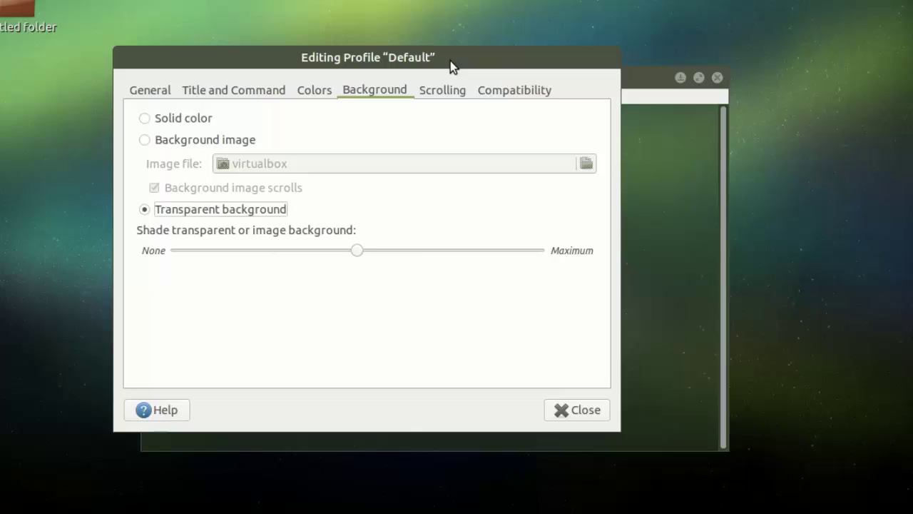
pyautogui.moveTo(450, 61); pyautogui.dragTo(251, 132)
pyautogui.moveTo(150, 319); pyautogui.dragTo(116, 318)
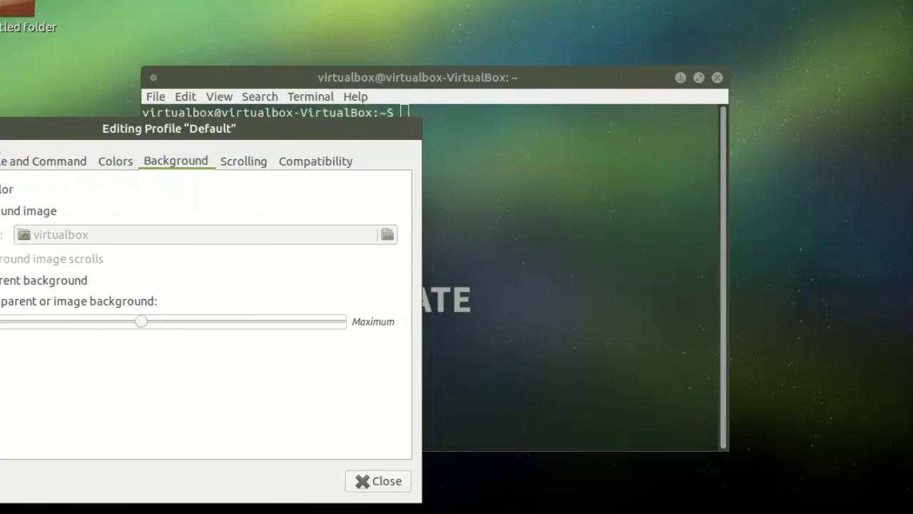
pyautogui.click(355, 473)
pyautogui.moveTo(501, 75); pyautogui.dragTo(558, 40)
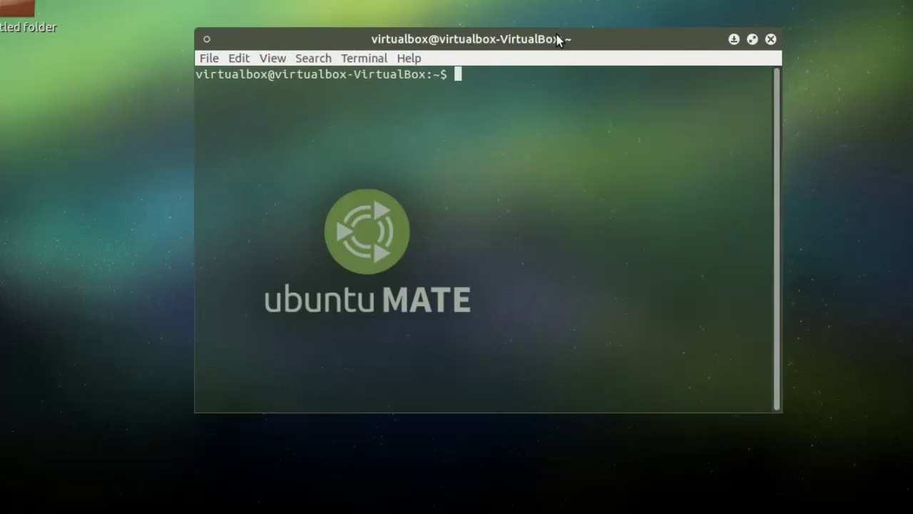
pyautogui.click(760, 40)
# Step: Open the desktop background settings and set the daisies picture as wallpaper
pyautogui.rightClick(369, 79)
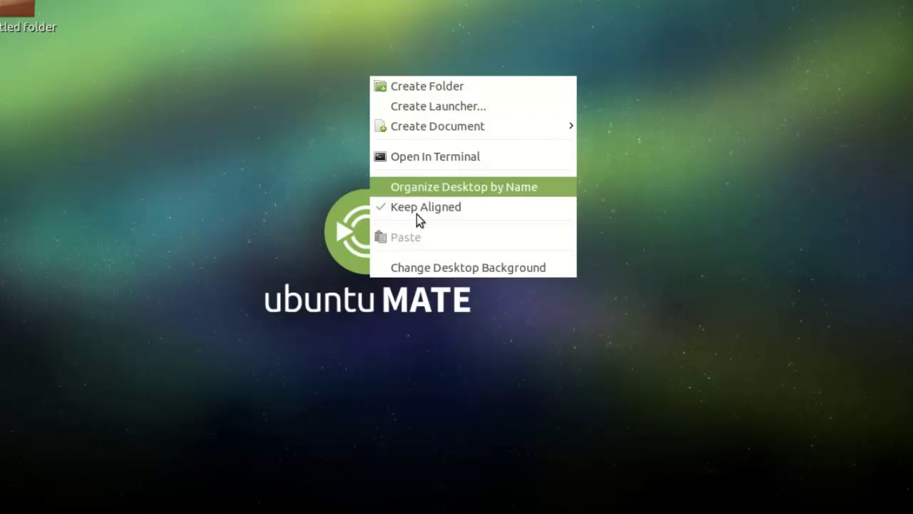
pyautogui.click(450, 264)
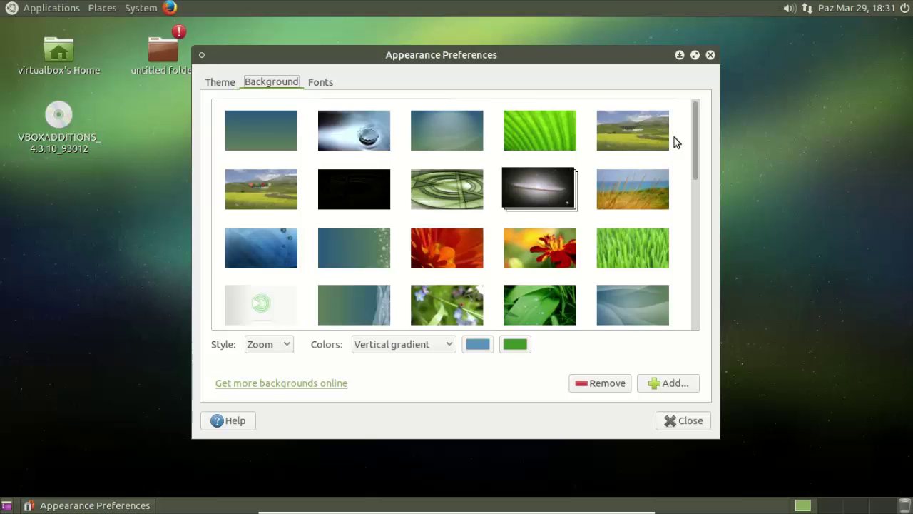
pyautogui.moveTo(695, 128); pyautogui.dragTo(697, 229)
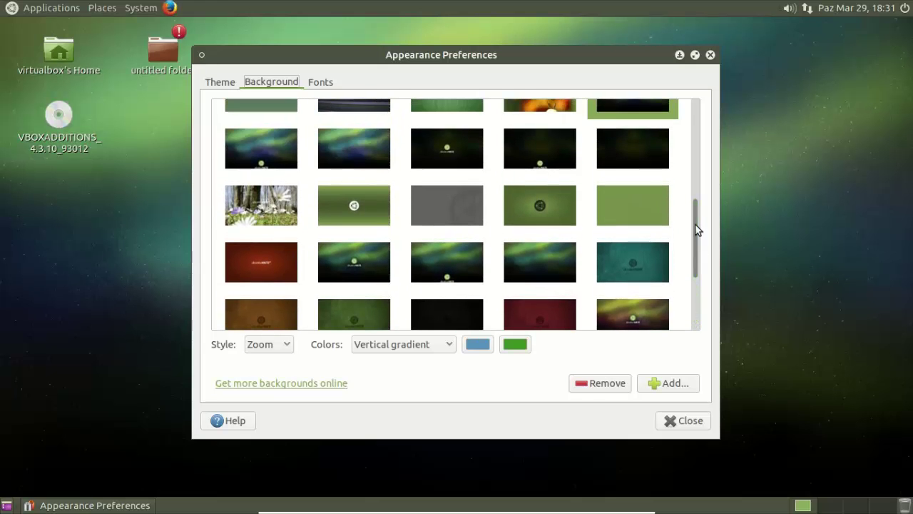
pyautogui.click(276, 223)
pyautogui.moveTo(586, 61)
pyautogui.mouseDown()
pyautogui.moveTo(471, 495)
pyautogui.moveTo(563, 333)
pyautogui.moveTo(600, 55)
pyautogui.mouseUp()
pyautogui.moveTo(709, 253); pyautogui.dragTo(709, 153)
# Step: Try the green leaf, mountain, green landscape and blue-green gradient wallpapers, then close
pyautogui.click(492, 284)
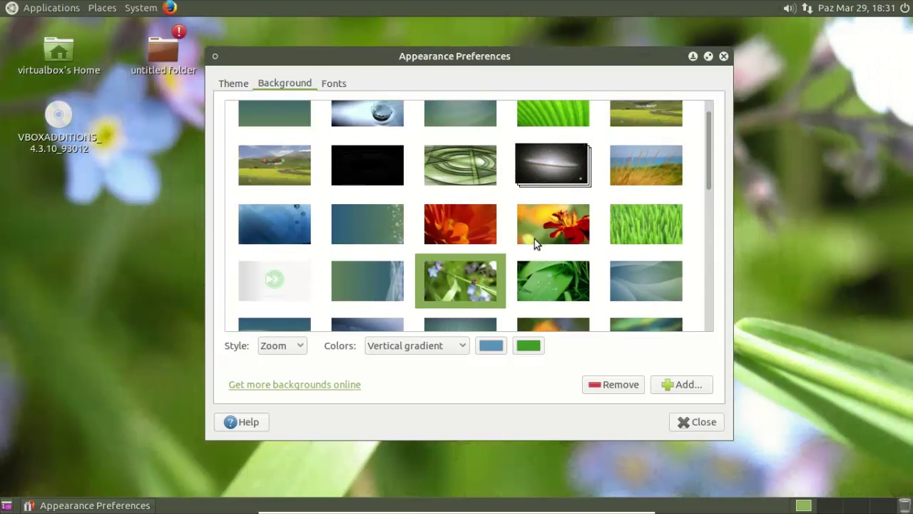
pyautogui.moveTo(576, 72)
pyautogui.mouseDown()
pyautogui.moveTo(467, 424)
pyautogui.moveTo(556, 199)
pyautogui.moveTo(581, 68)
pyautogui.mouseUp()
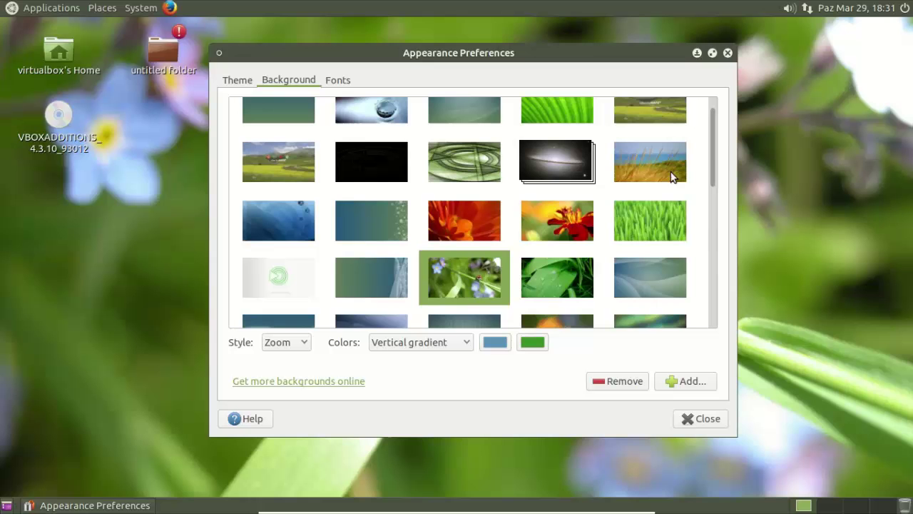
pyautogui.moveTo(706, 173); pyautogui.dragTo(711, 134)
pyautogui.click(654, 132)
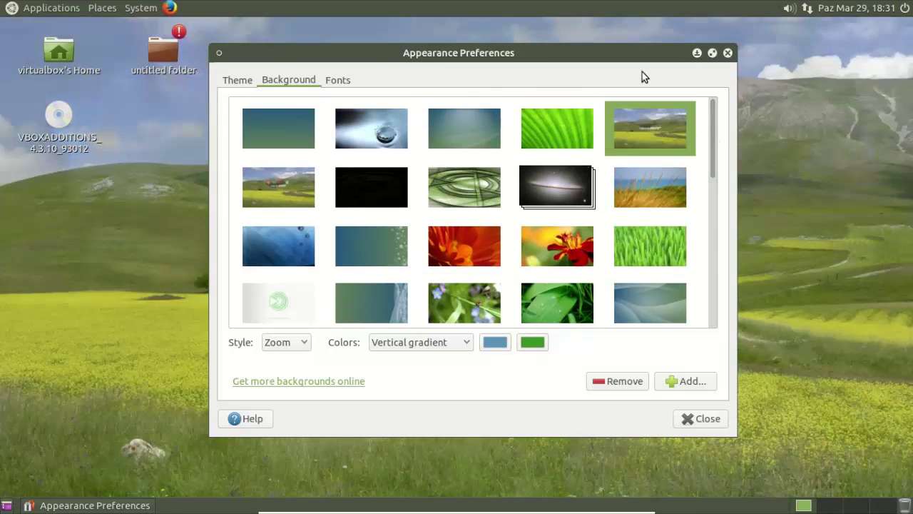
pyautogui.moveTo(649, 47); pyautogui.dragTo(625, 76)
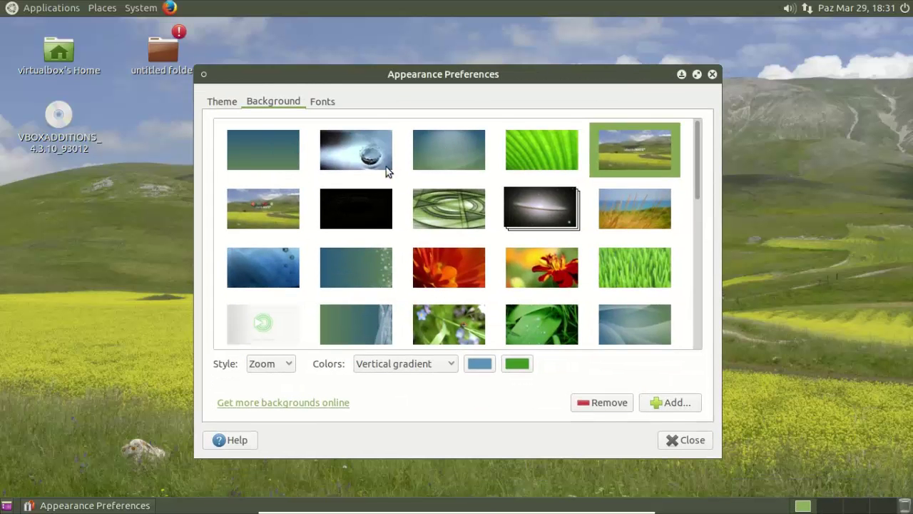
pyautogui.click(298, 213)
pyautogui.moveTo(347, 74); pyautogui.dragTo(326, 7)
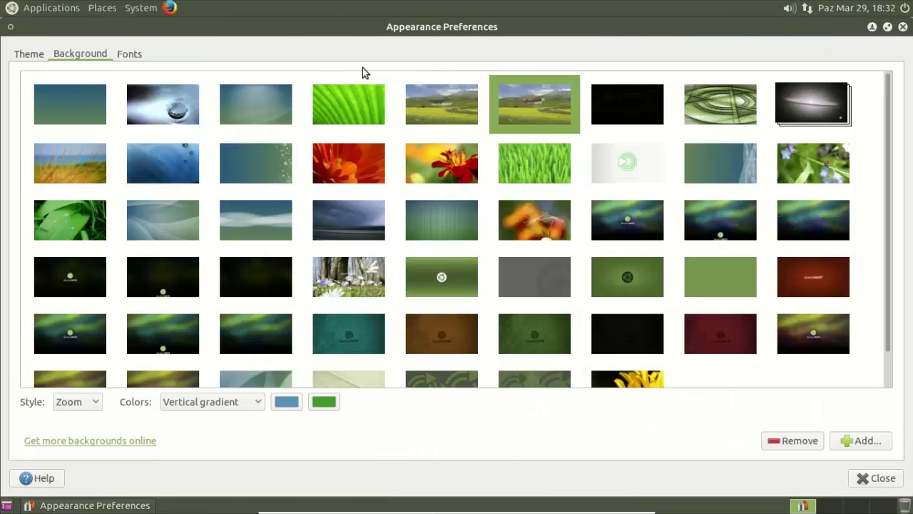
pyautogui.click(88, 107)
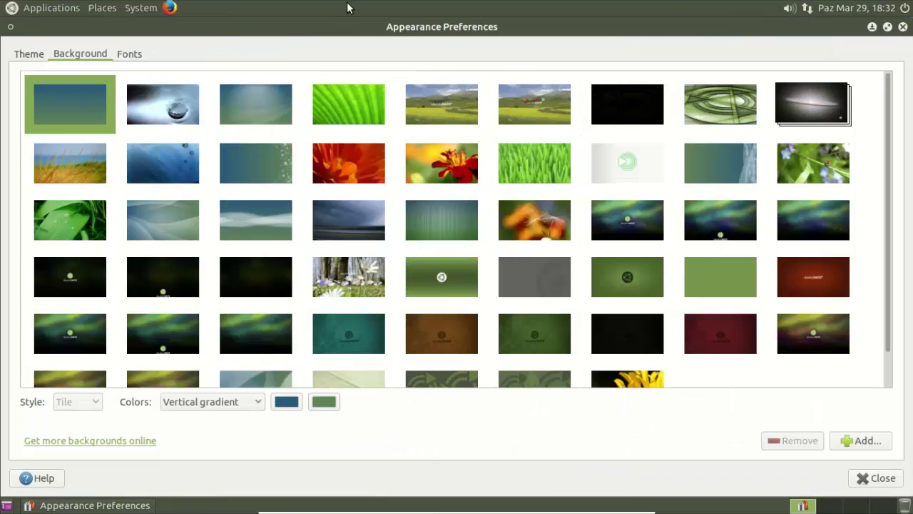
pyautogui.click(903, 27)
# Step: Reopen the background settings, choose the green aurora wallpaper and close the window
pyautogui.rightClick(438, 174)
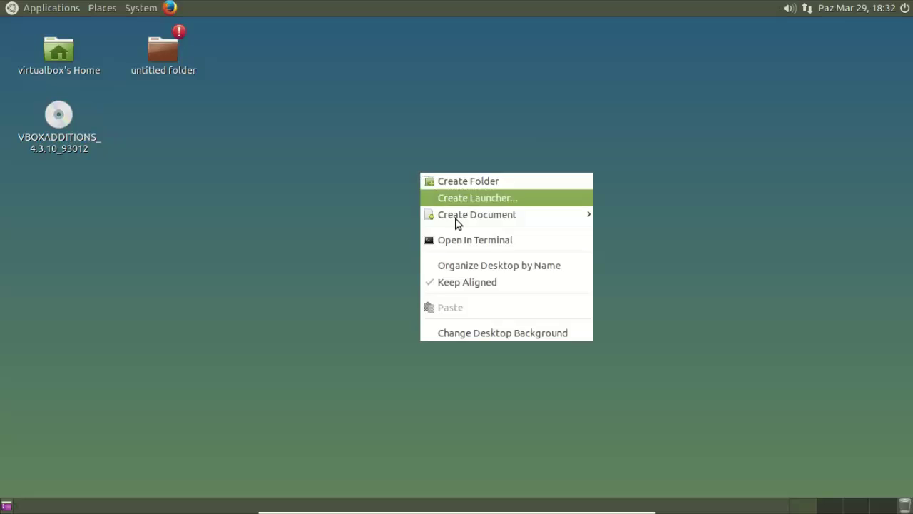
pyautogui.click(482, 332)
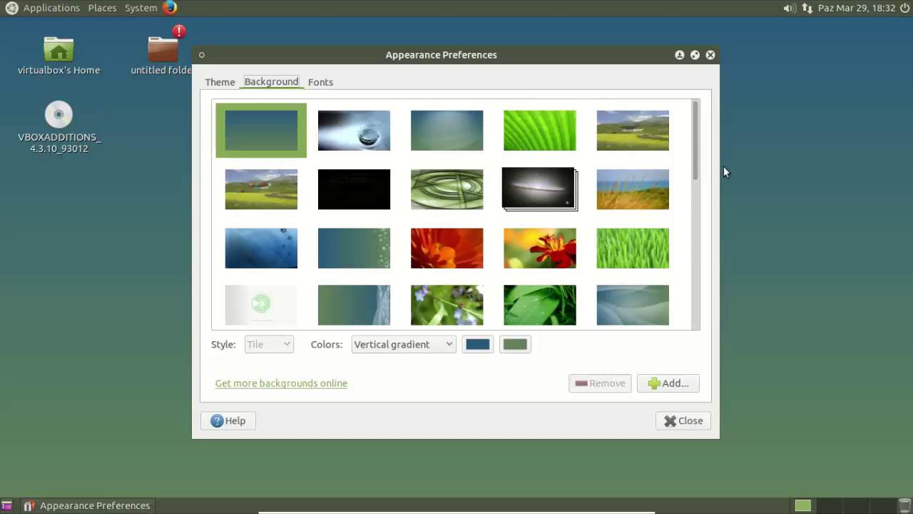
pyautogui.moveTo(701, 145); pyautogui.dragTo(699, 266)
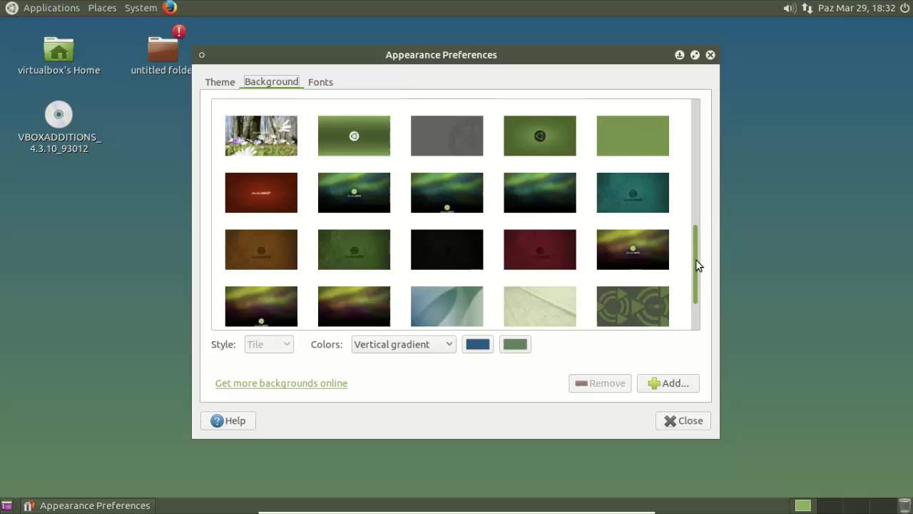
pyautogui.click(371, 189)
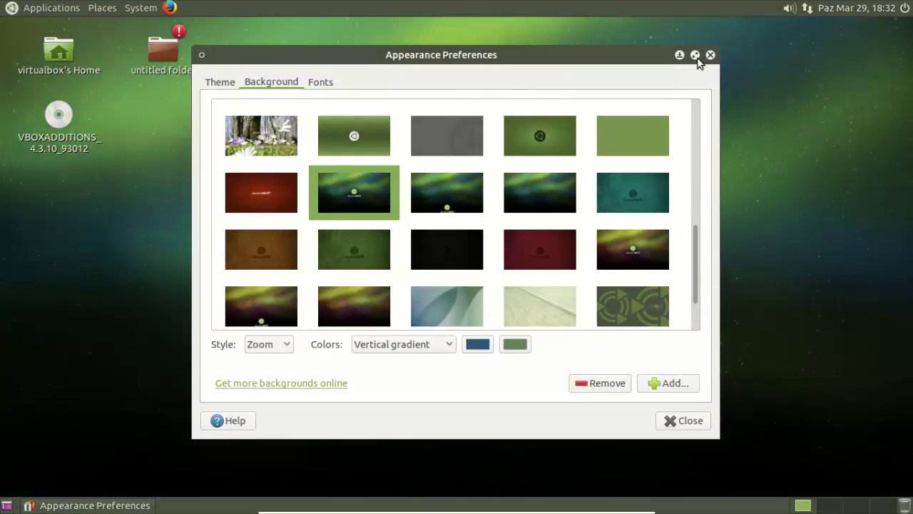
pyautogui.click(709, 56)
# Step: Start the Plank dock from Accessories and drag the music player launcher off it
pyautogui.click(15, 9)
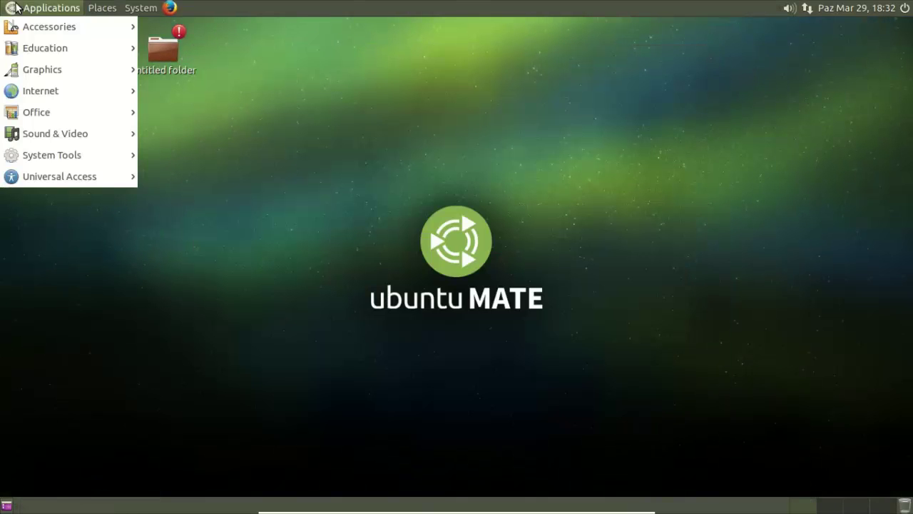
pyautogui.moveTo(31, 27)
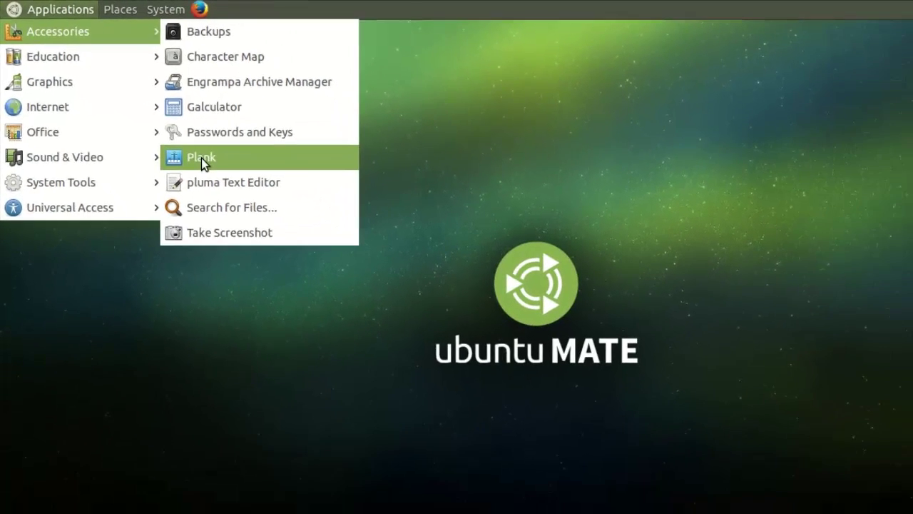
pyautogui.click(232, 183)
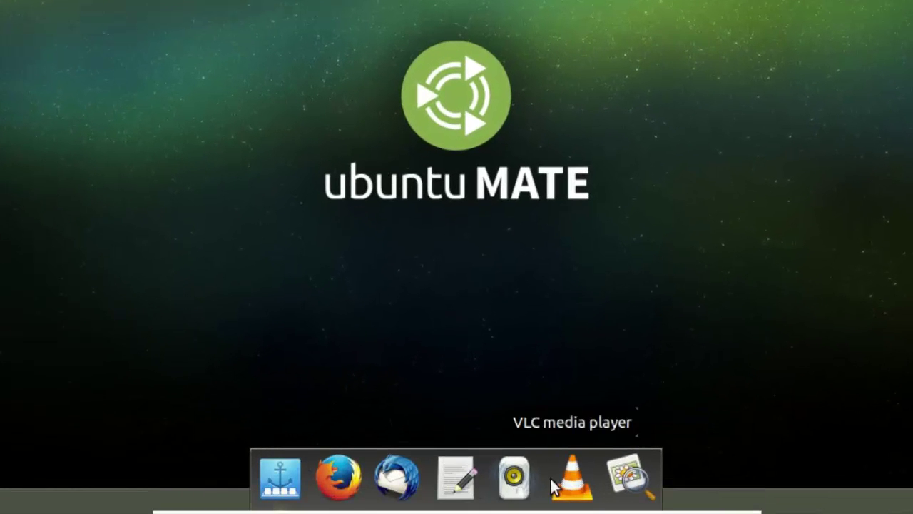
pyautogui.moveTo(541, 467); pyautogui.dragTo(515, 463)
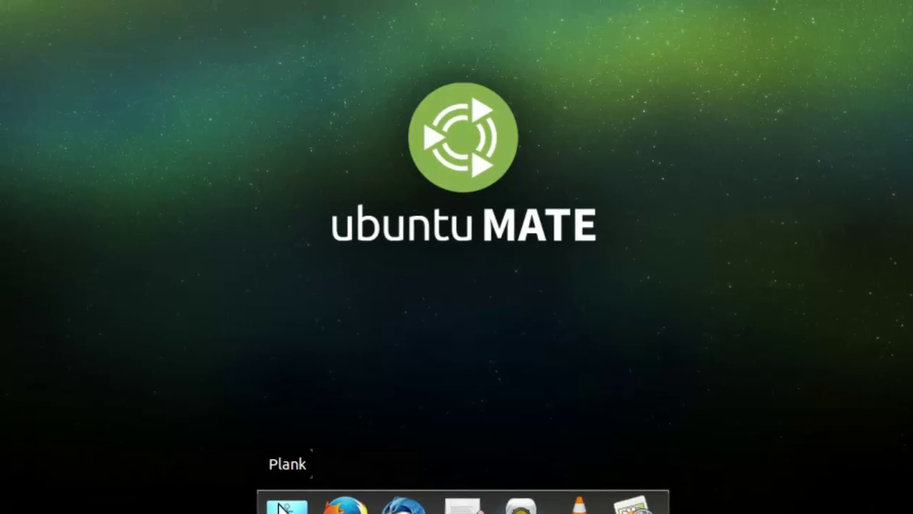
pyautogui.click(278, 478)
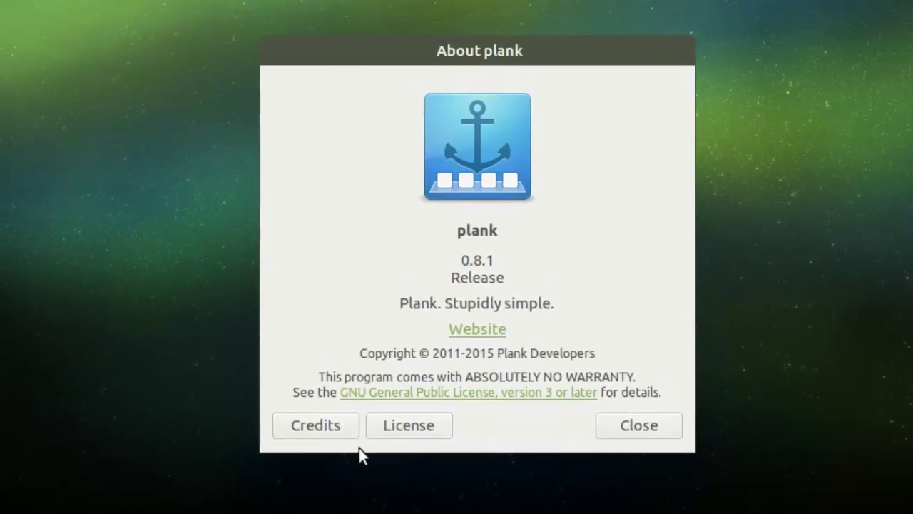
pyautogui.click(639, 425)
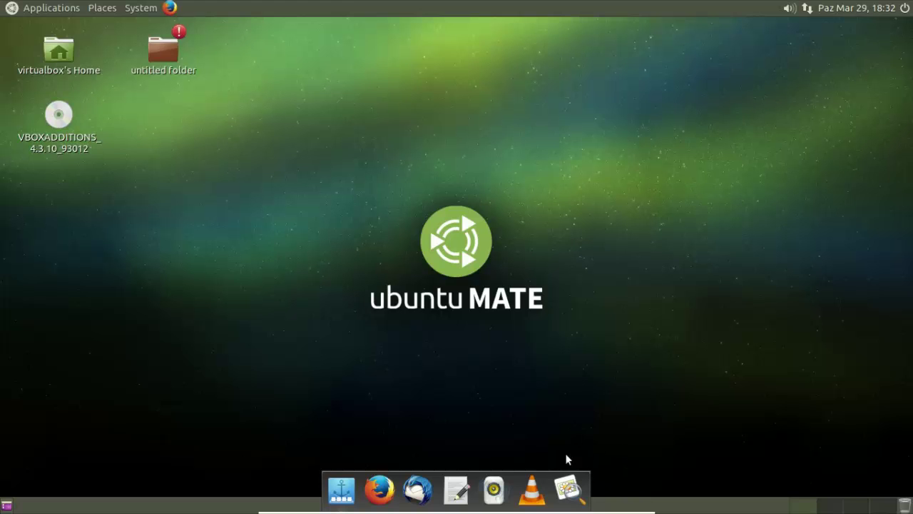
pyautogui.moveTo(485, 478); pyautogui.dragTo(505, 296)
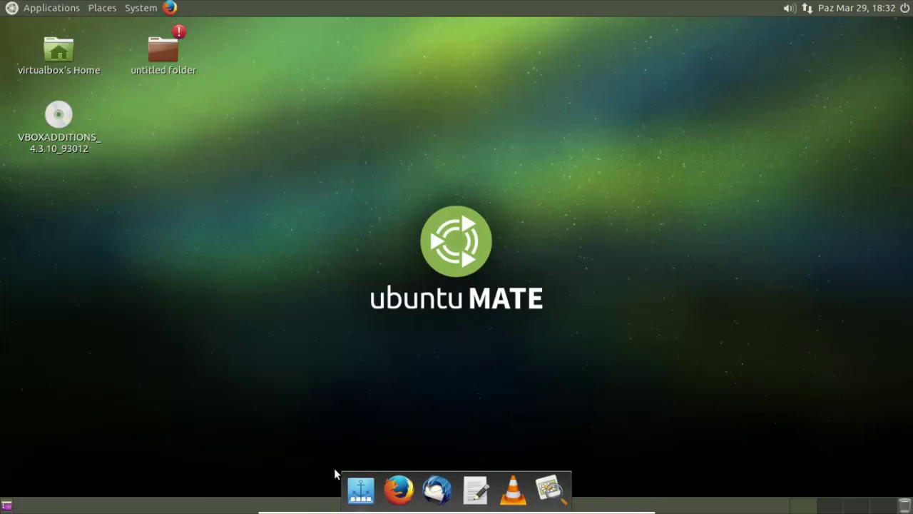
# Step: Add the pluma text editor to the dock and check the About Plank window
pyautogui.click(24, 10)
pyautogui.moveTo(27, 27)
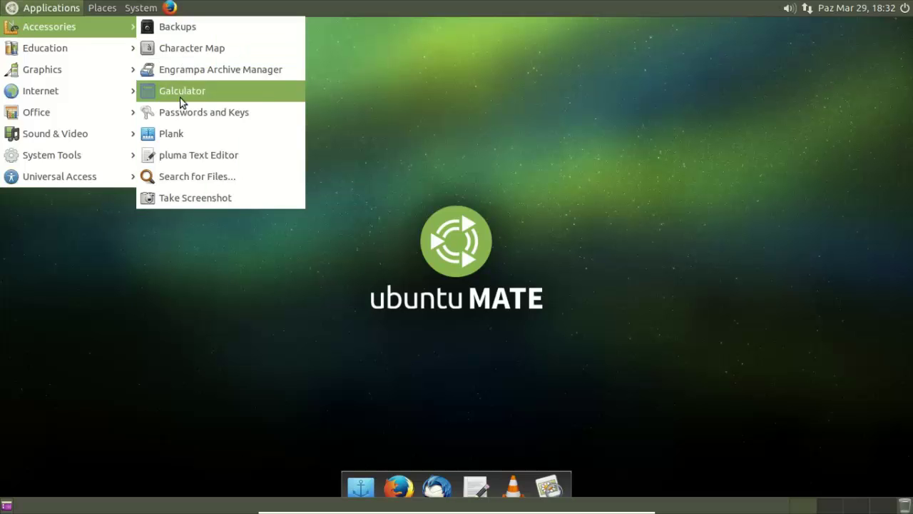
pyautogui.moveTo(178, 157); pyautogui.dragTo(428, 486)
pyautogui.click(363, 487)
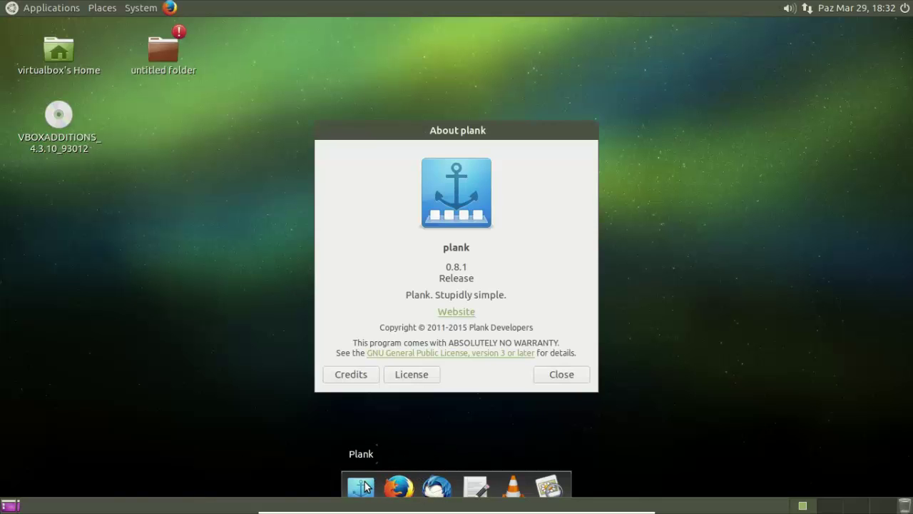
pyautogui.click(574, 378)
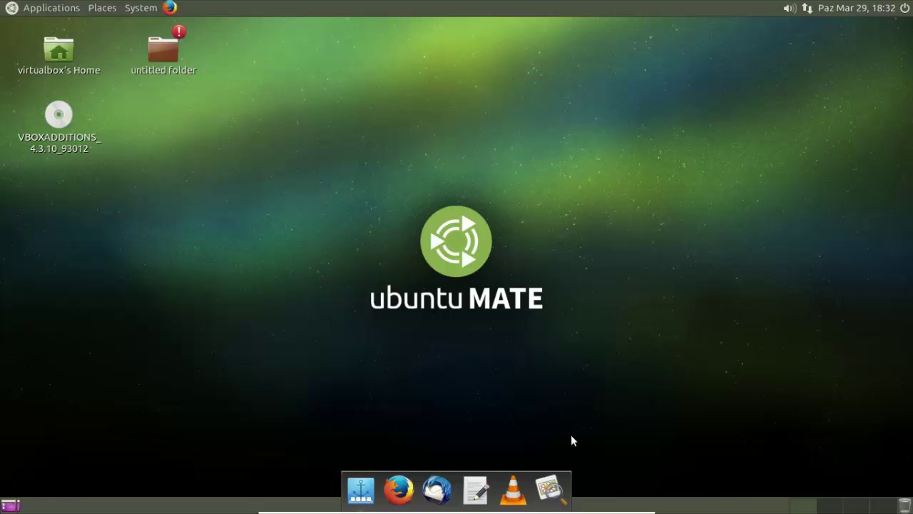
pyautogui.rightClick(567, 486)
pyautogui.click(471, 403)
pyautogui.click(7, 7)
pyautogui.moveTo(37, 33)
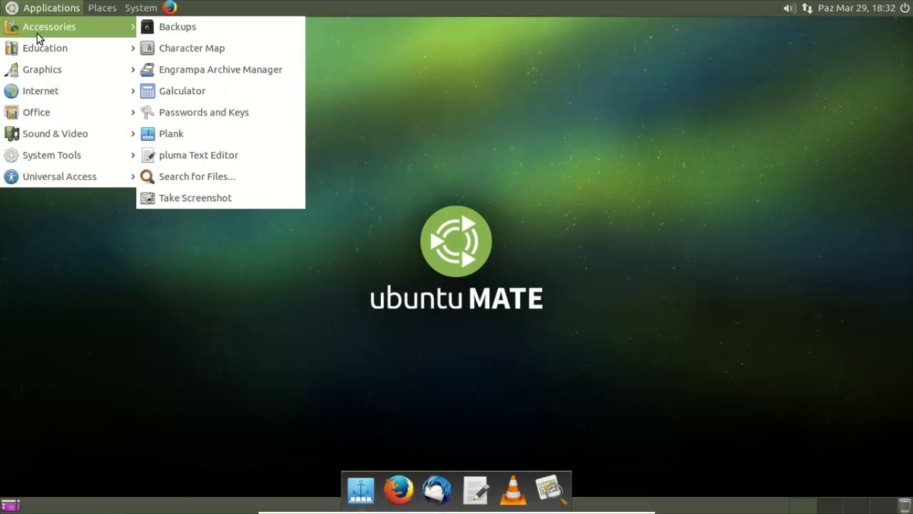
pyautogui.moveTo(44, 54)
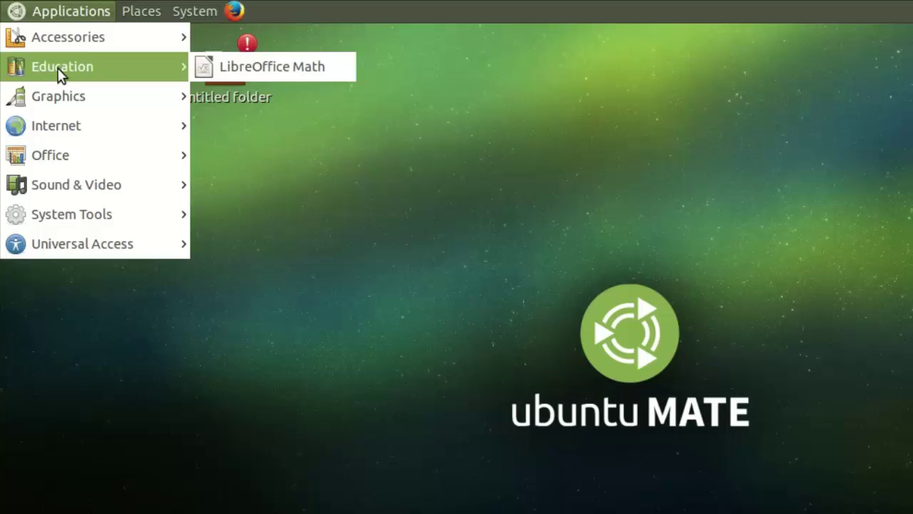
pyautogui.moveTo(66, 102)
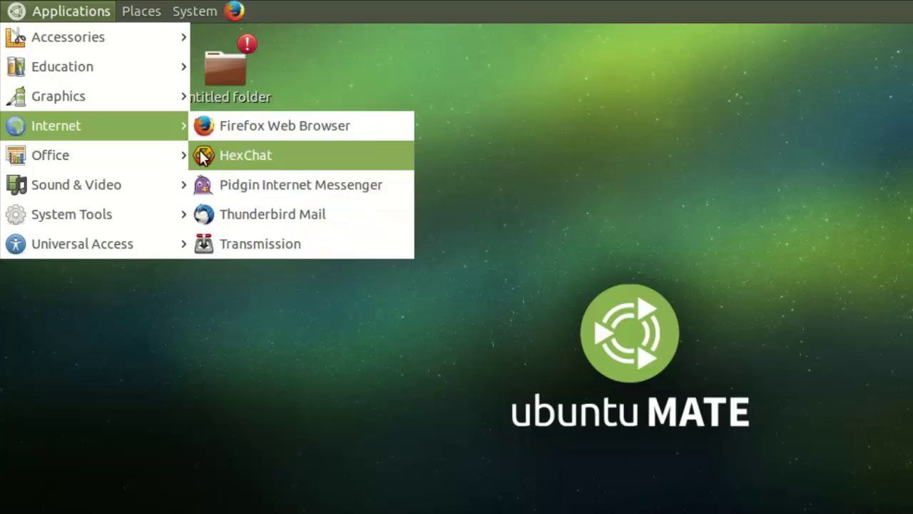
pyautogui.moveTo(143, 150)
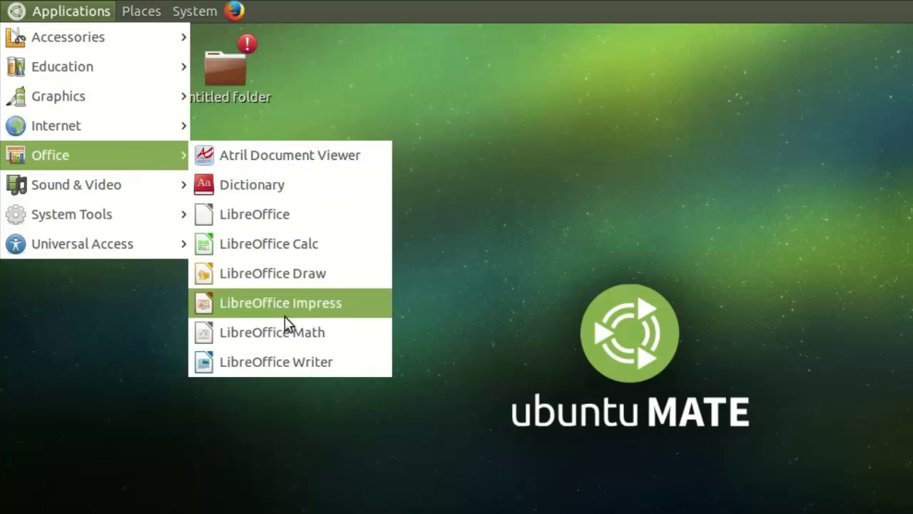
pyautogui.moveTo(139, 195)
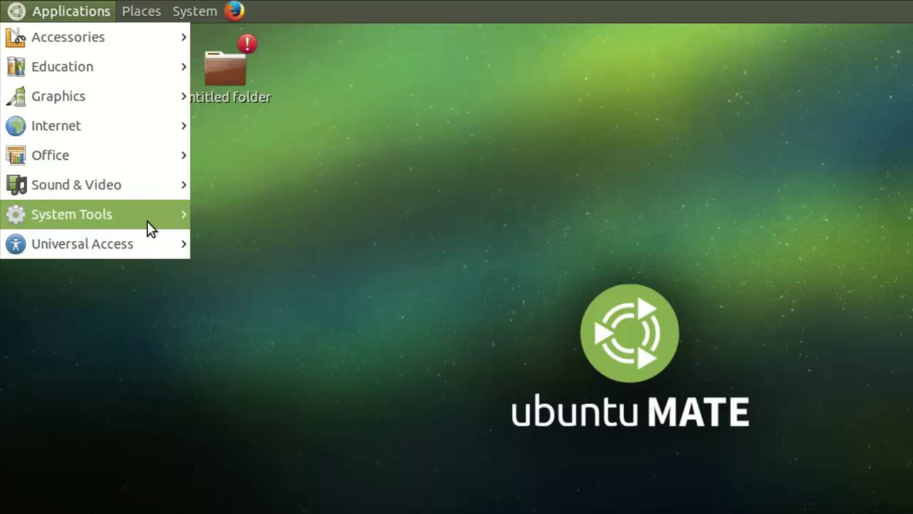
pyautogui.moveTo(150, 227)
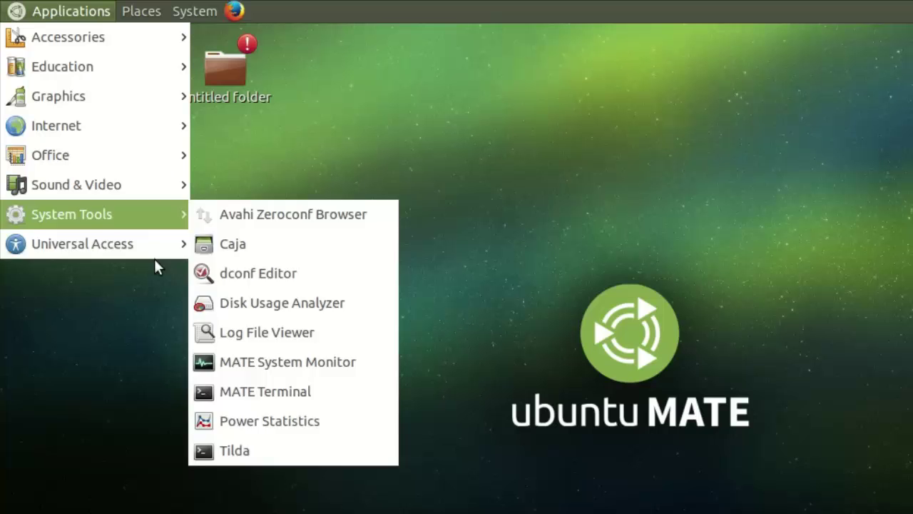
# Step: Open the Home Folder from Places and maximize its window
pyautogui.moveTo(143, 249)
pyautogui.click(86, 10)
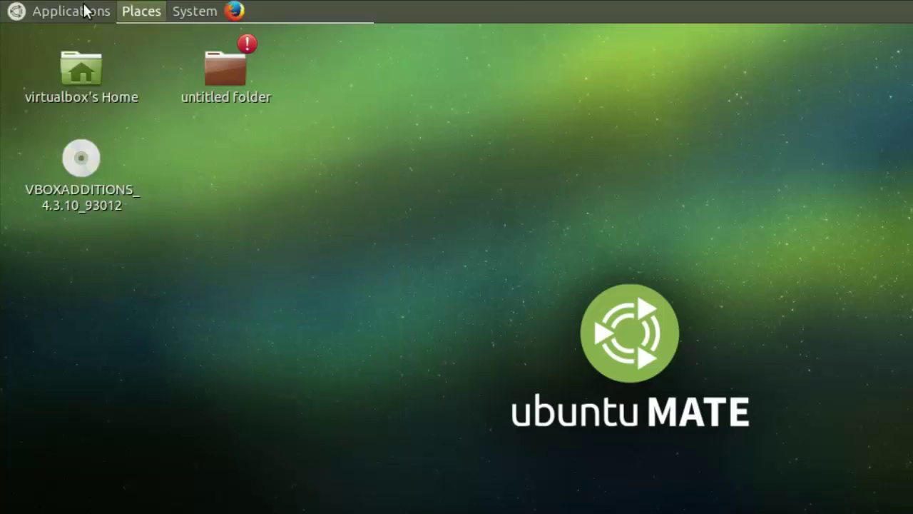
pyautogui.click(139, 11)
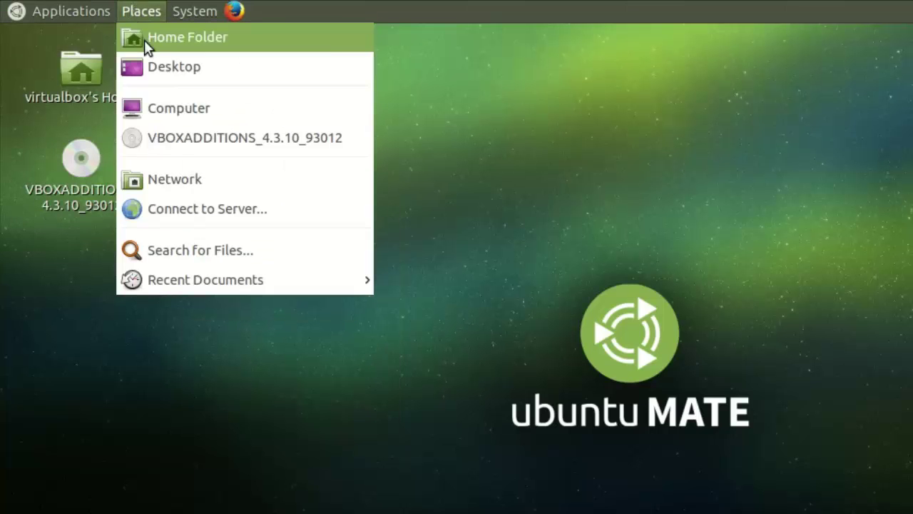
pyautogui.click(144, 40)
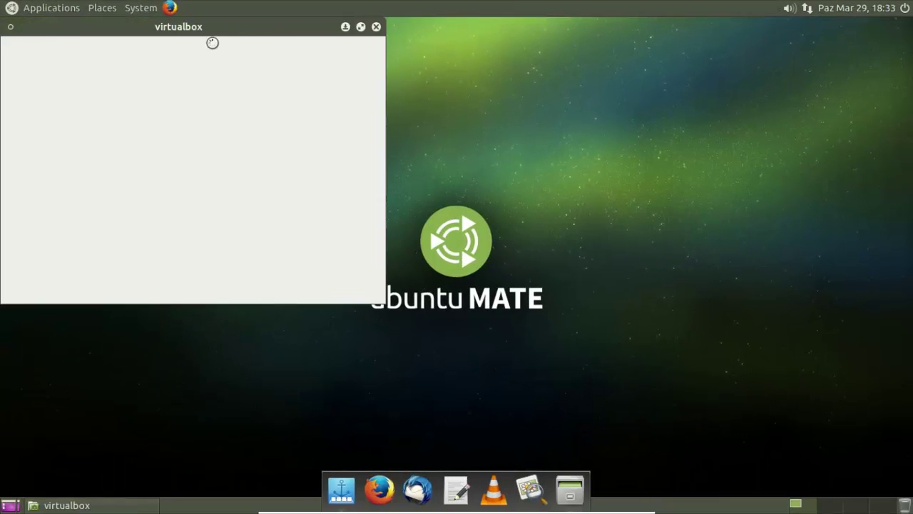
pyautogui.click(360, 27)
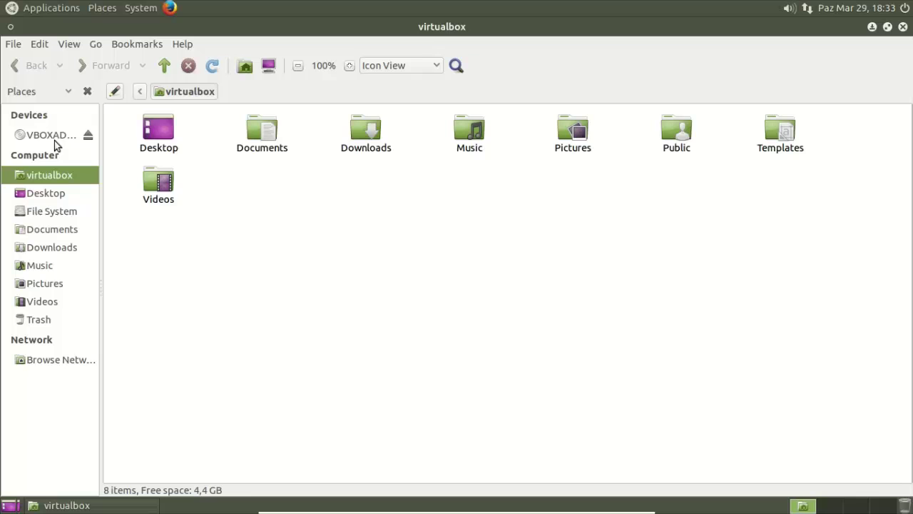
# Step: Browse Desktop, File System, Documents, Downloads, Music, Pictures and Videos, then close the window
pyautogui.click(48, 196)
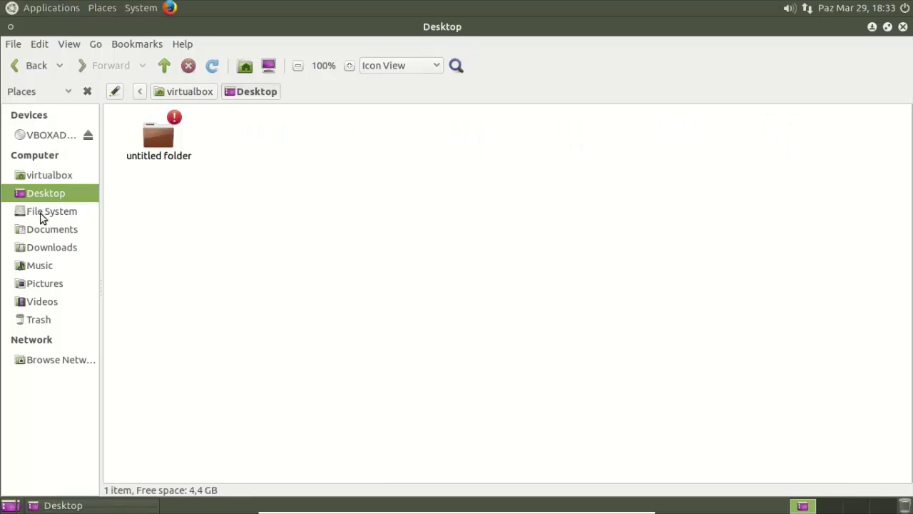
pyautogui.click(41, 213)
pyautogui.click(43, 229)
pyautogui.click(45, 247)
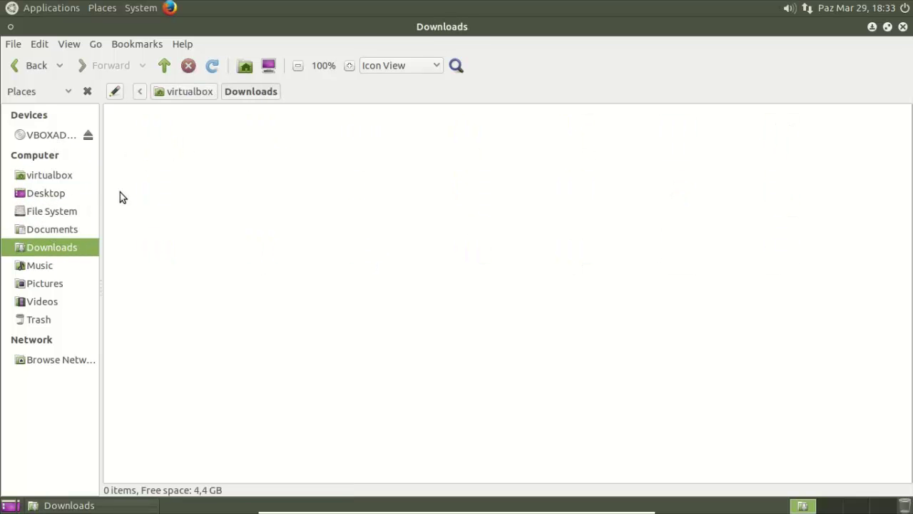
pyautogui.click(40, 271)
pyautogui.click(37, 289)
pyautogui.click(38, 299)
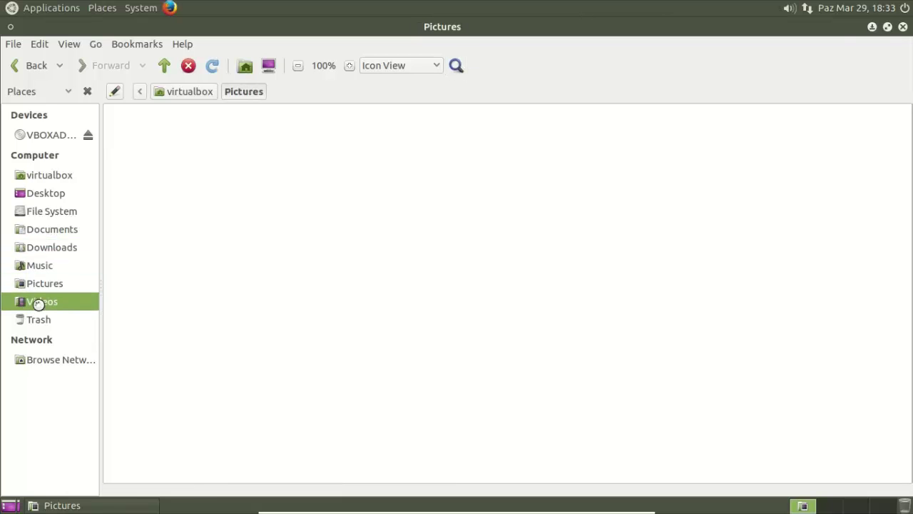
pyautogui.click(903, 26)
# Step: Launch Control Center from the System menu, move it higher and maximize it
pyautogui.click(141, 7)
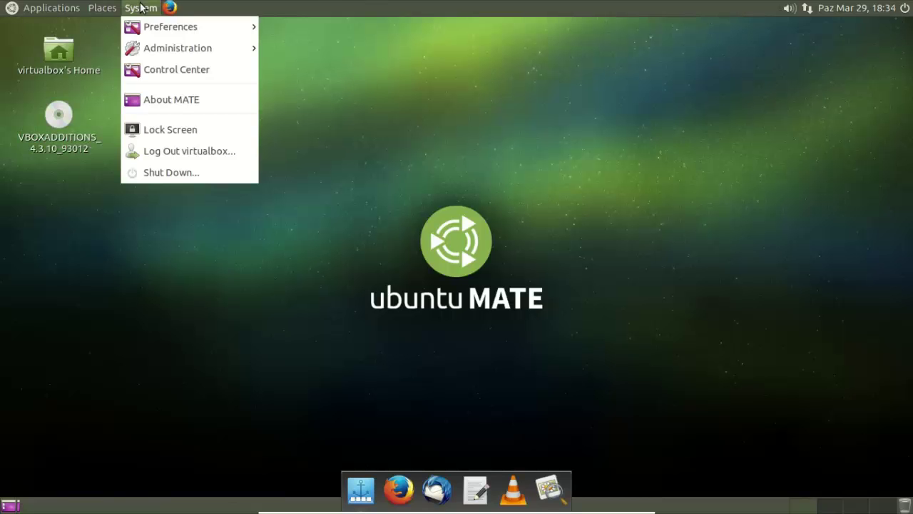
pyautogui.moveTo(145, 51)
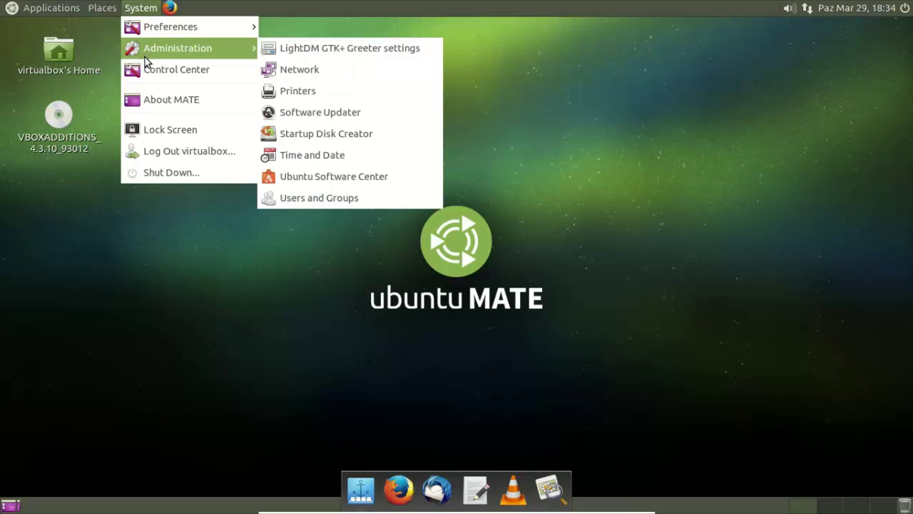
pyautogui.click(155, 70)
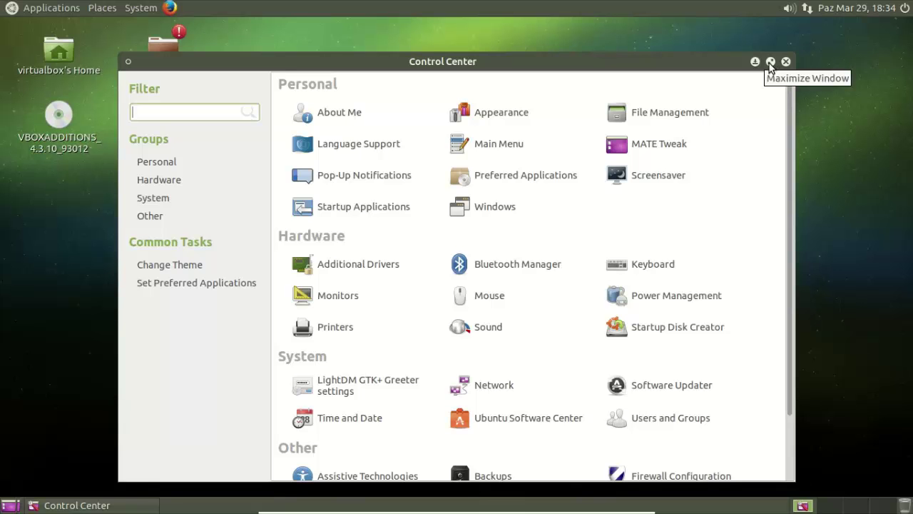
pyautogui.scroll(-2, 428, 187)
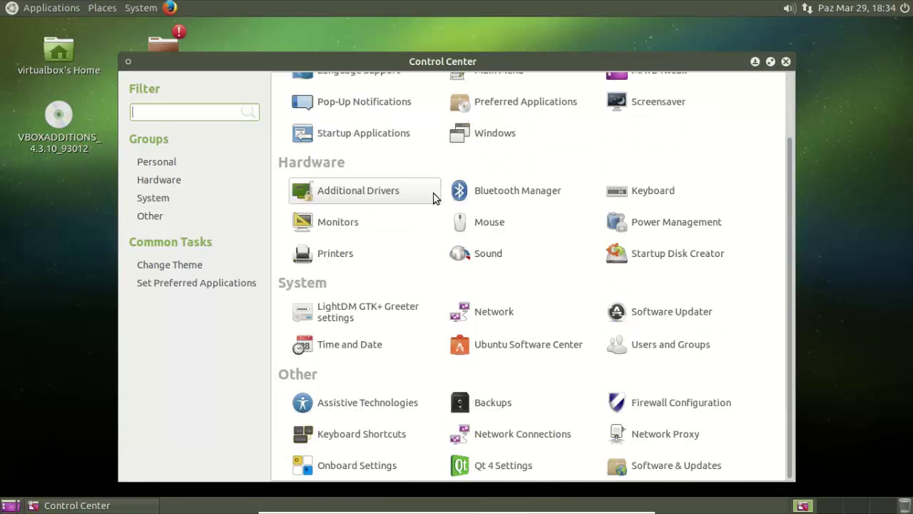
pyautogui.scroll(2, 789, 246)
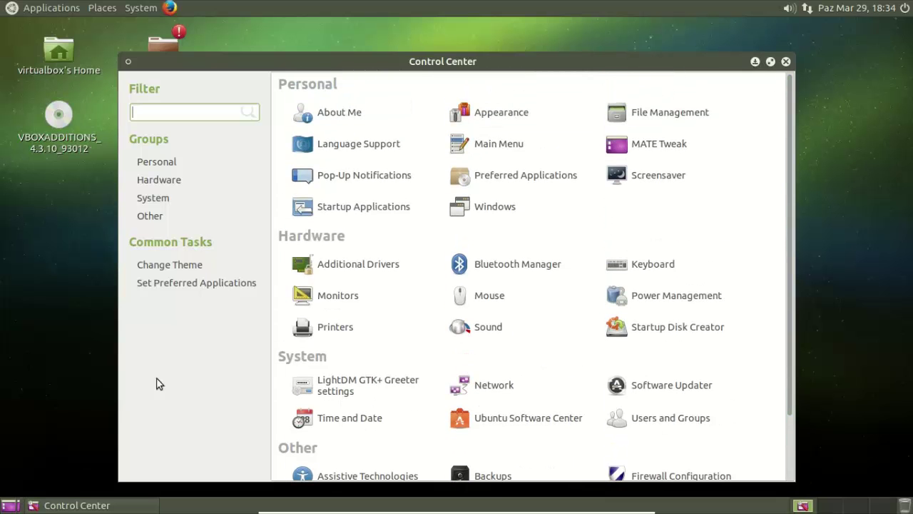
pyautogui.moveTo(463, 63); pyautogui.dragTo(465, 48)
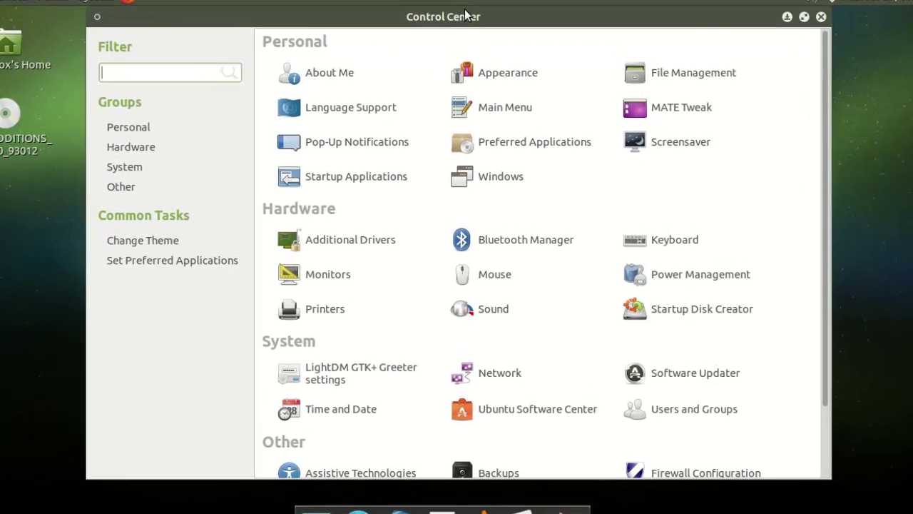
pyautogui.scroll(-2, 497, 286)
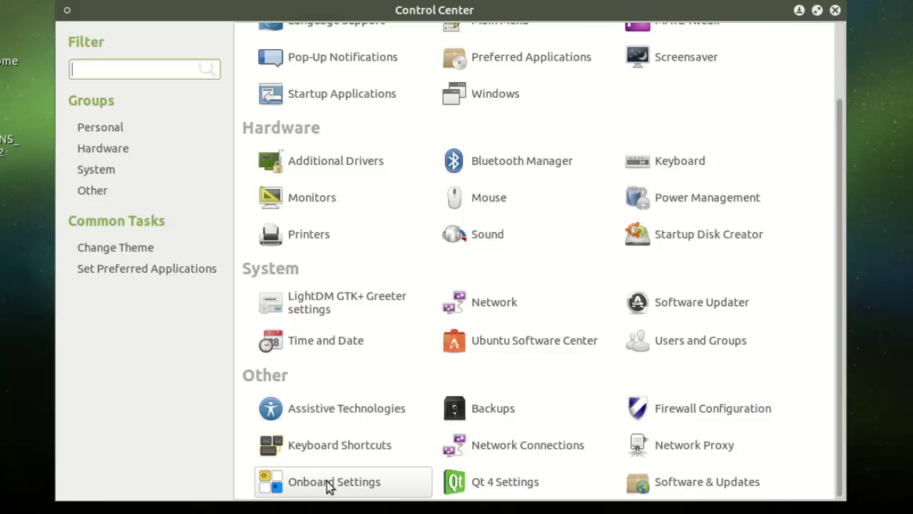
pyautogui.scroll(3, 327, 481)
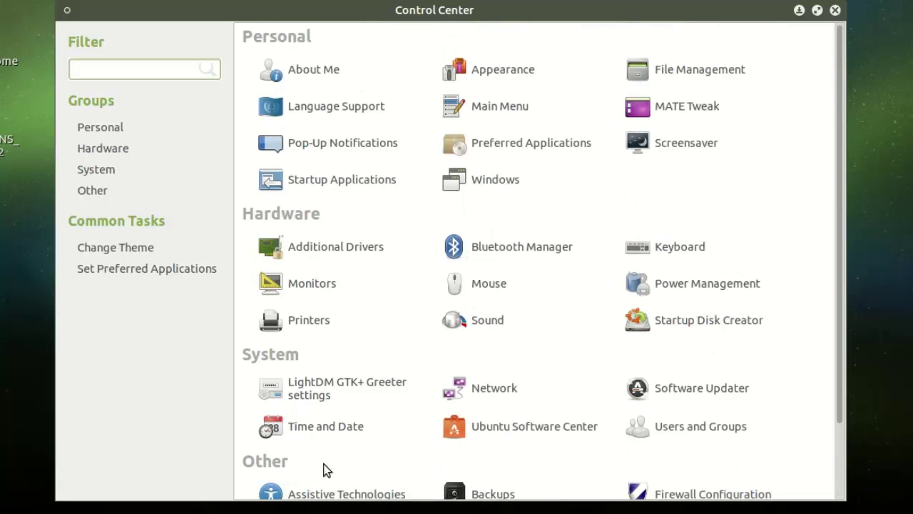
pyautogui.click(817, 11)
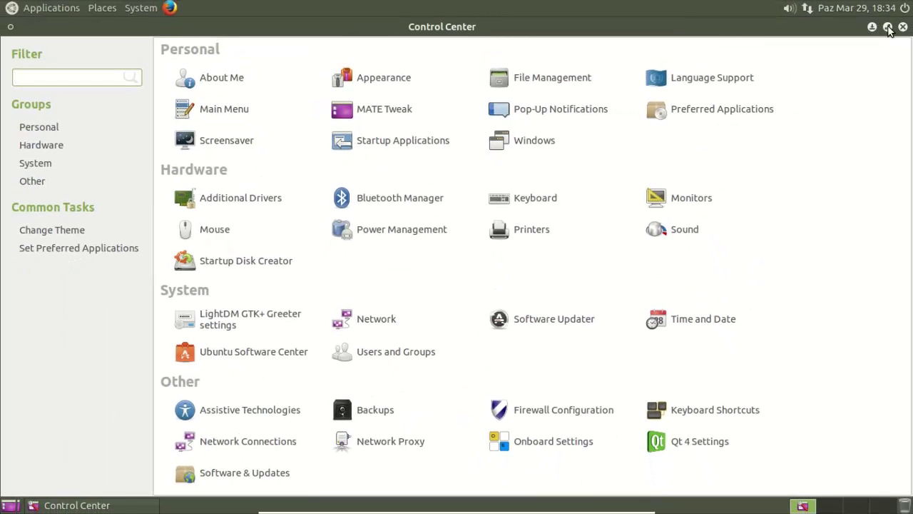
# Step: Browse the Places menu, System Preferences submenus and the System > Administration tools list
pyautogui.click(100, 8)
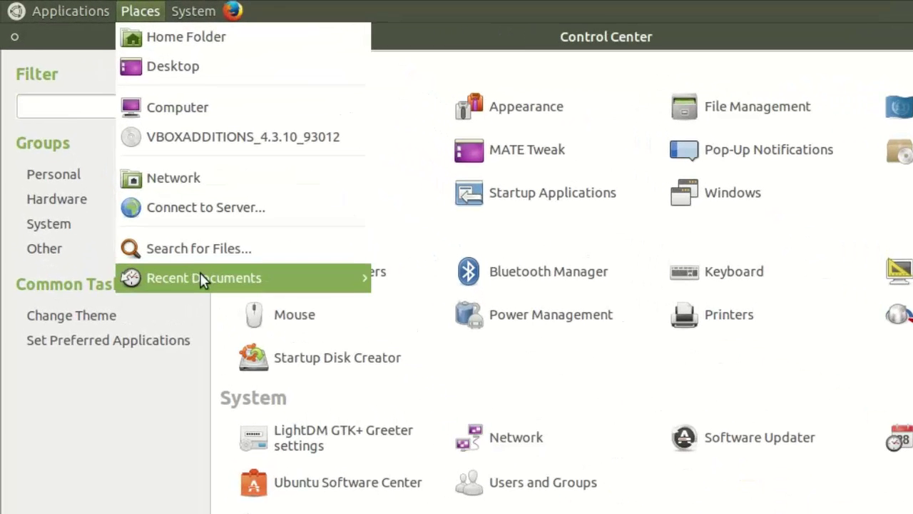
pyautogui.moveTo(146, 202)
pyautogui.moveTo(212, 18)
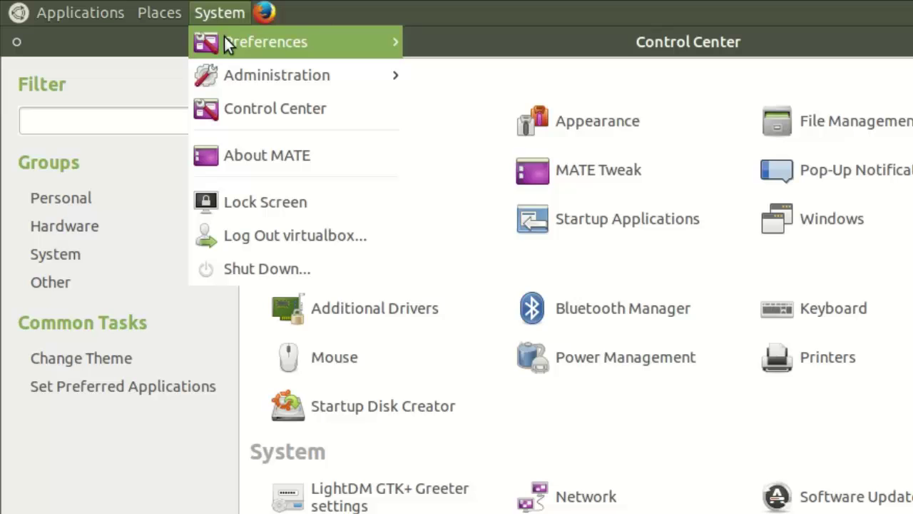
pyautogui.moveTo(224, 40)
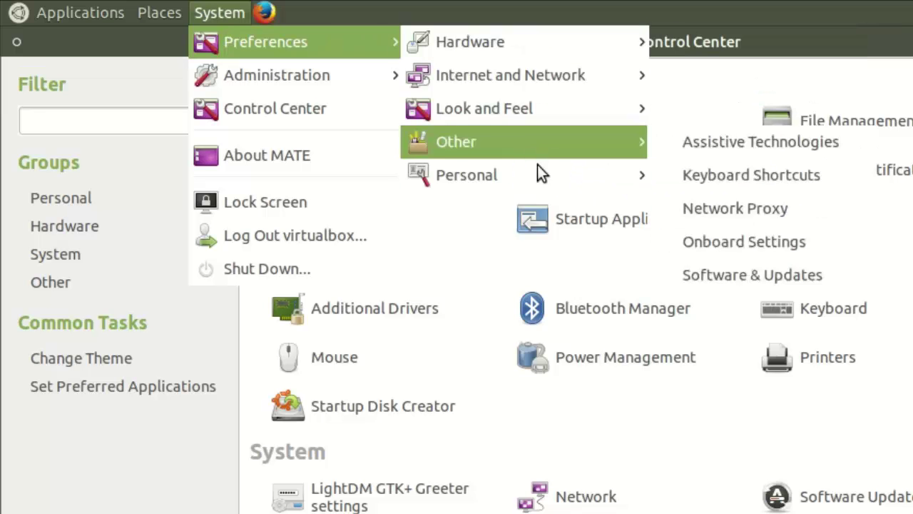
pyautogui.moveTo(541, 178)
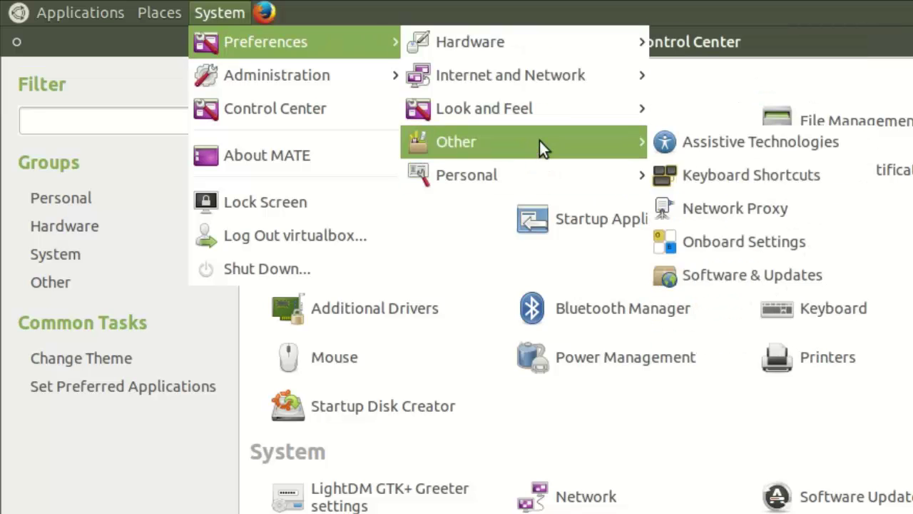
pyautogui.moveTo(537, 104)
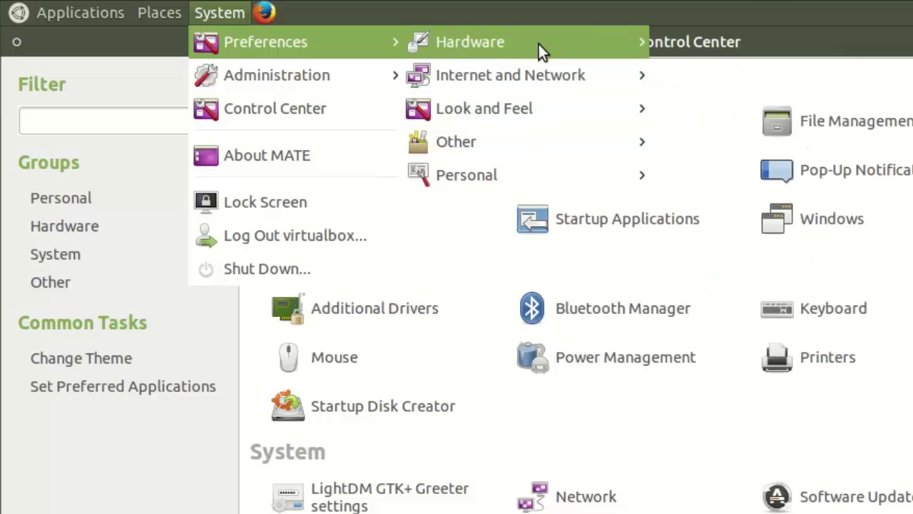
pyautogui.moveTo(539, 50)
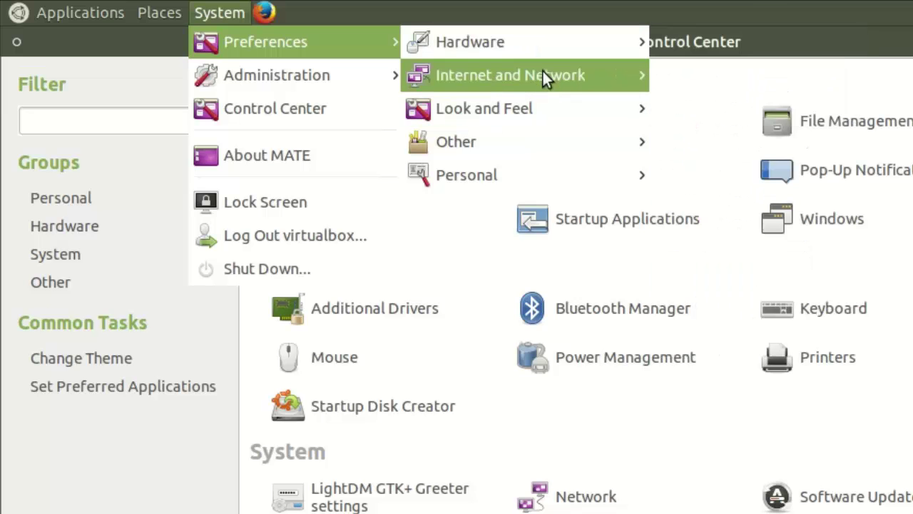
pyautogui.moveTo(543, 76)
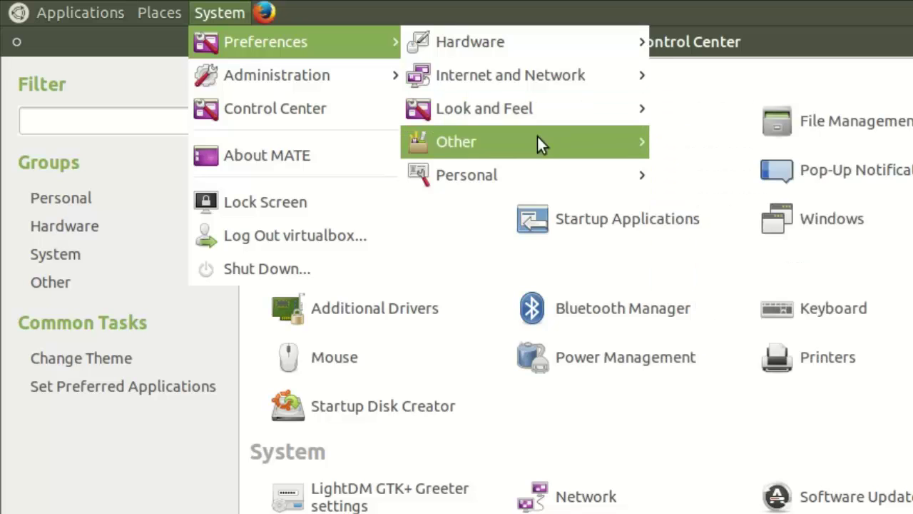
pyautogui.moveTo(534, 143)
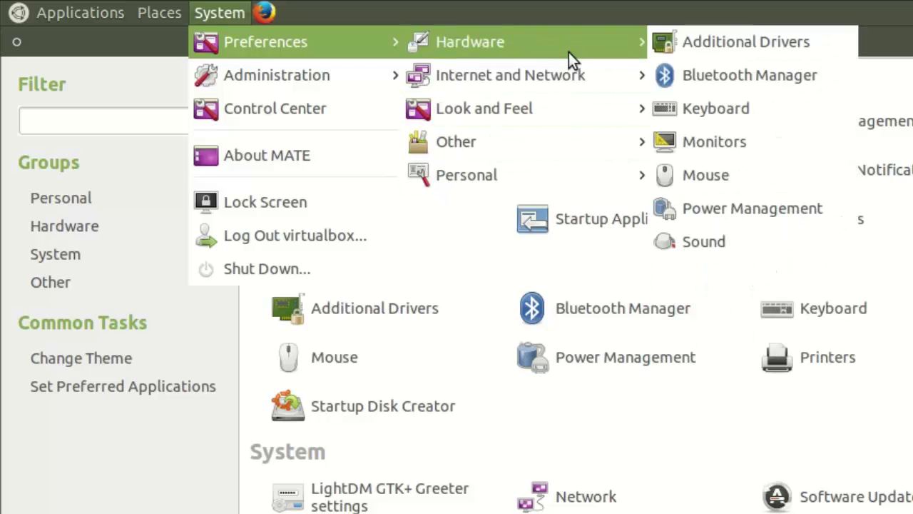
pyautogui.moveTo(361, 84)
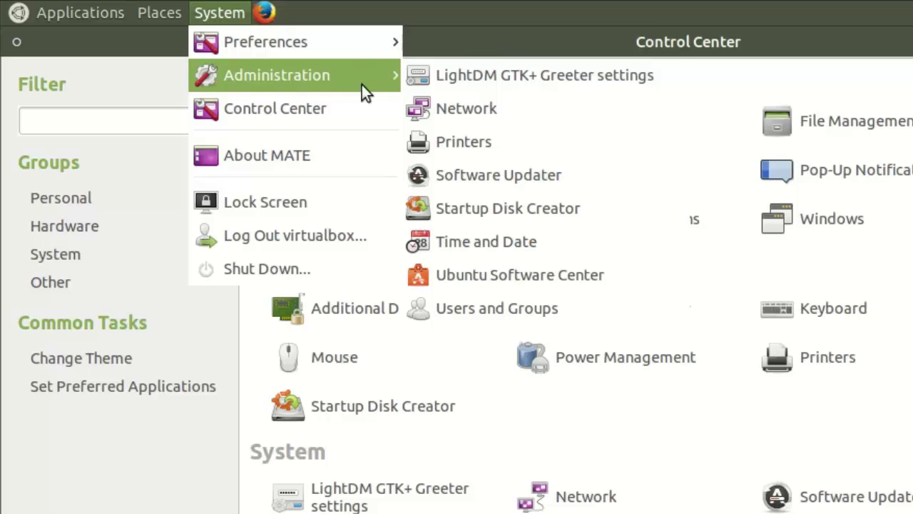
pyautogui.click(483, 241)
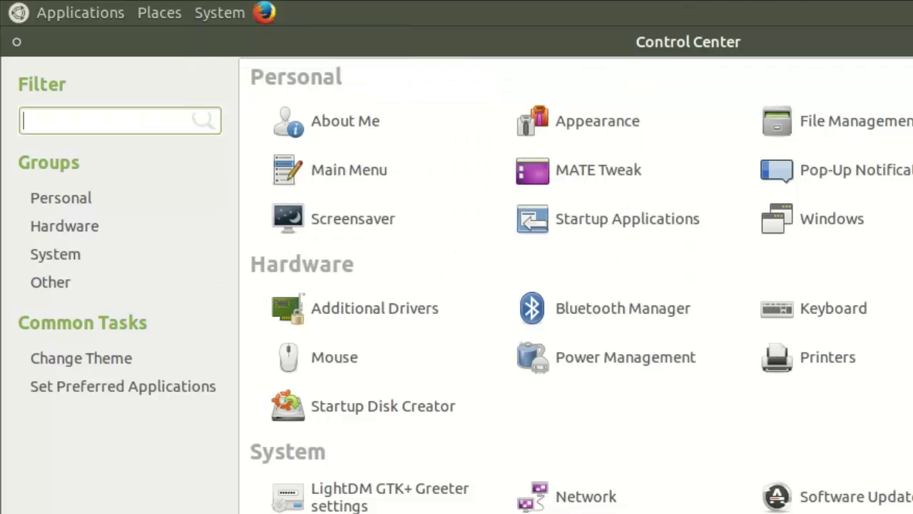
pyautogui.click(644, 227)
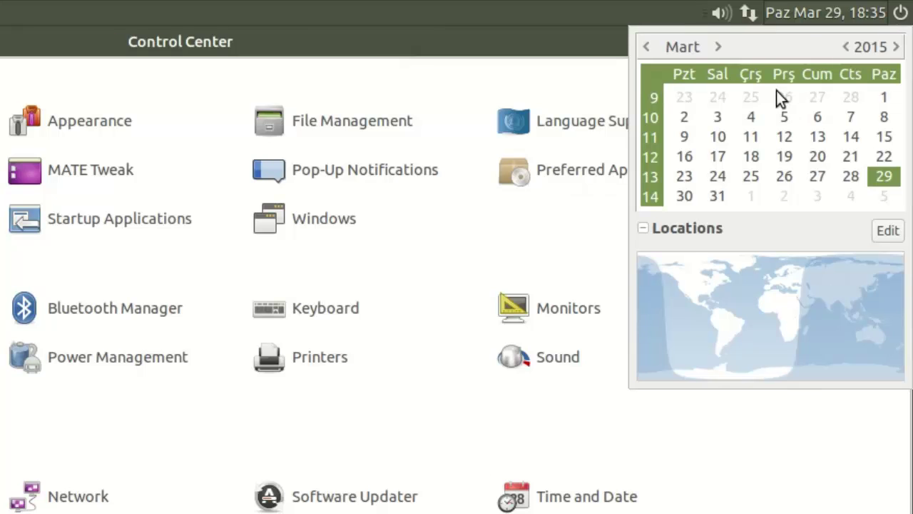
pyautogui.click(697, 228)
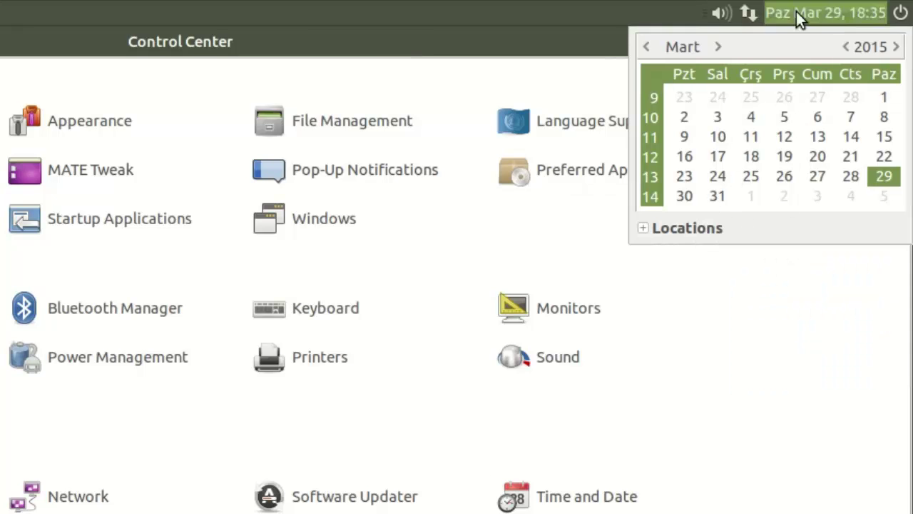
pyautogui.click(796, 11)
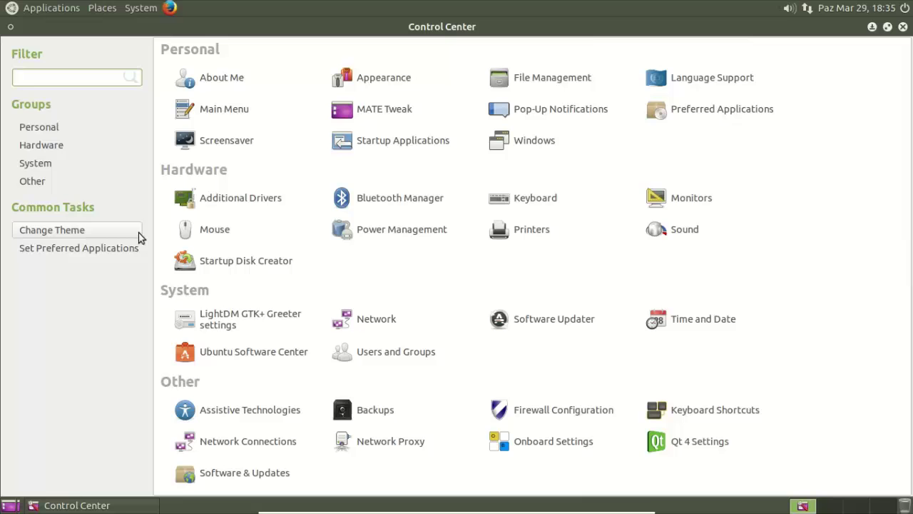
# Step: Open the theme settings and try the Ambiant-MATE, then Yuyo-Dark themes
pyautogui.click(72, 230)
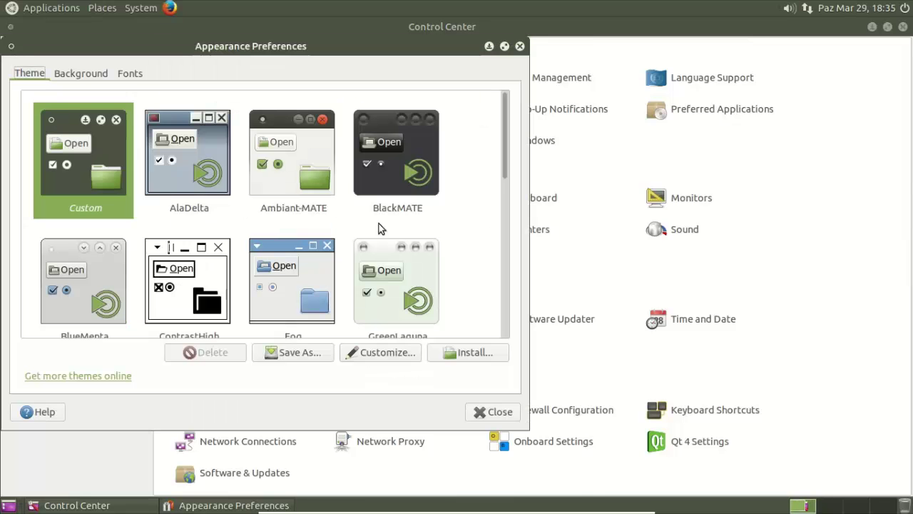
pyautogui.moveTo(507, 102)
pyautogui.mouseDown()
pyautogui.moveTo(514, 253)
pyautogui.moveTo(501, 117)
pyautogui.mouseUp()
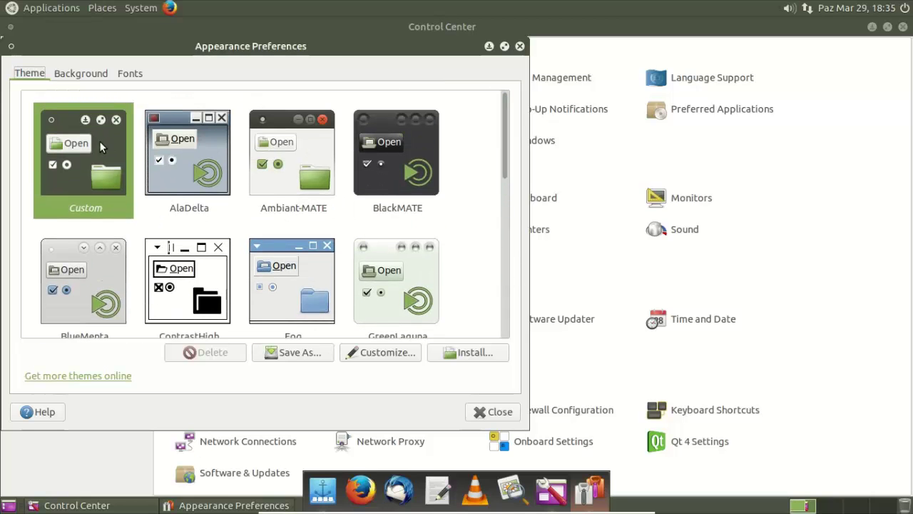
pyautogui.click(281, 145)
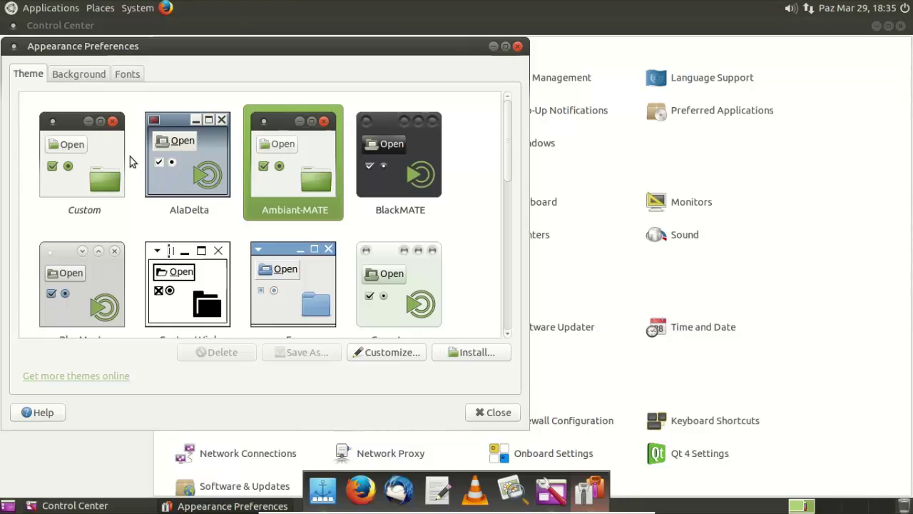
pyautogui.scroll(-10, 166, 251)
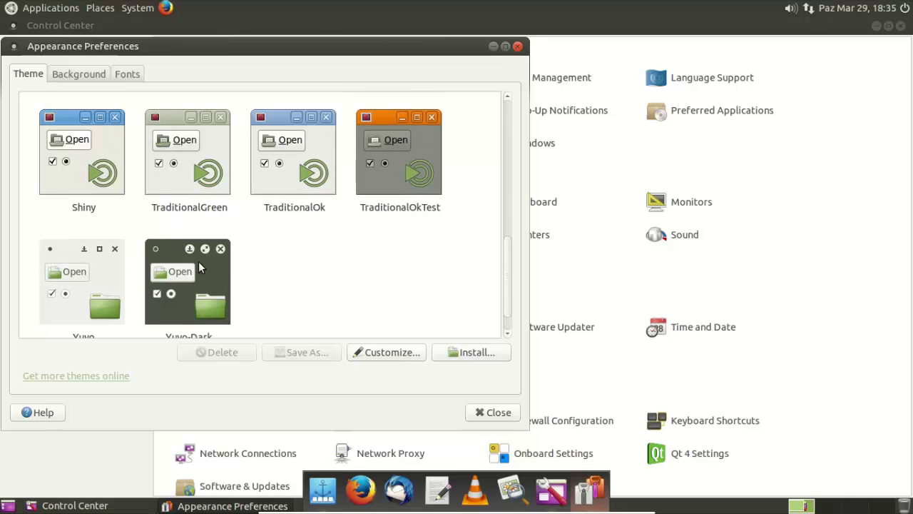
pyautogui.click(199, 263)
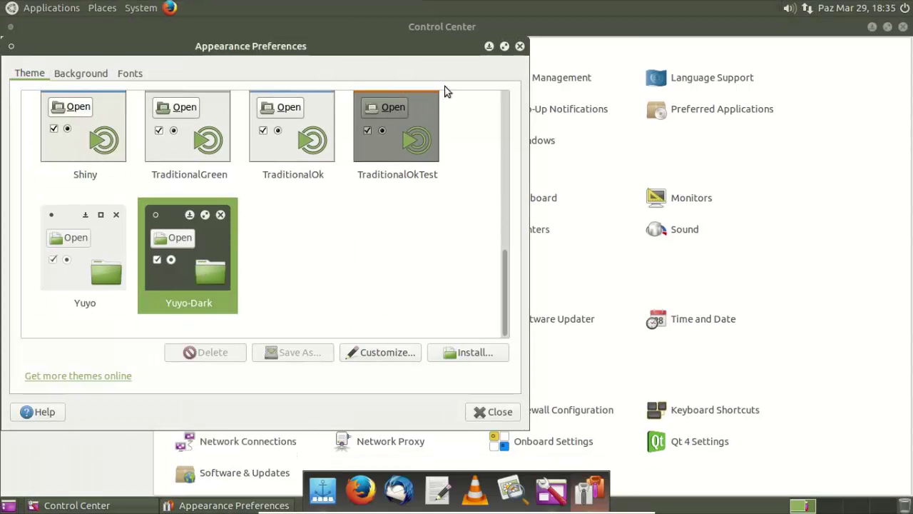
# Step: Reapply Ambiant-MATE, close the theme settings and minimize Control Center
pyautogui.click(505, 45)
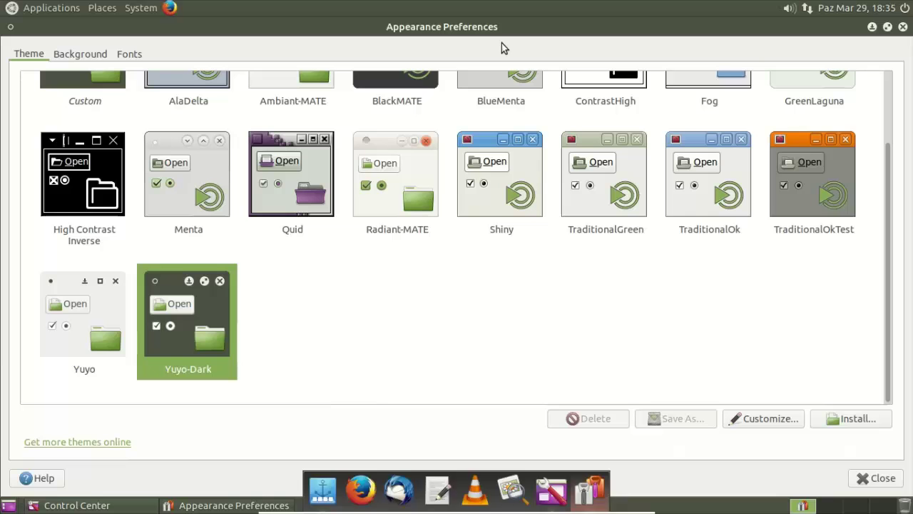
pyautogui.click(887, 27)
pyautogui.scroll(5, 281, 238)
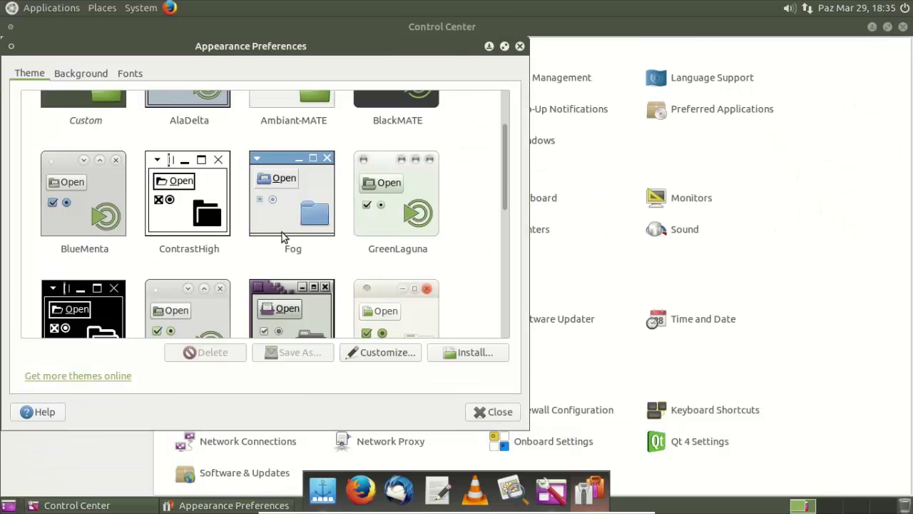
pyautogui.click(321, 133)
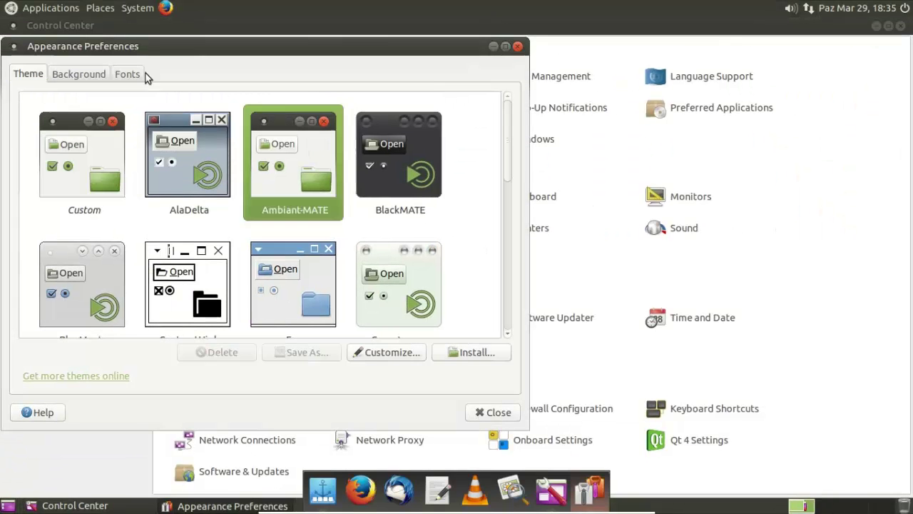
pyautogui.click(516, 45)
pyautogui.click(875, 25)
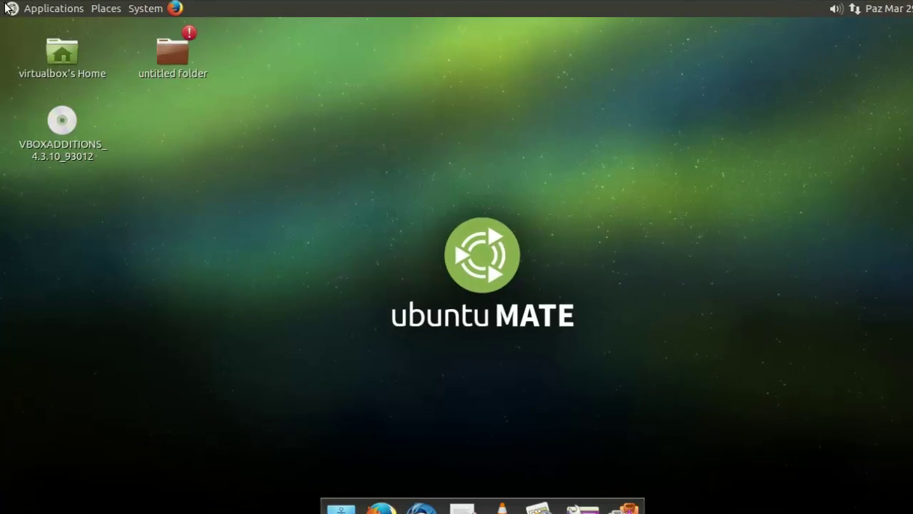
pyautogui.click(50, 8)
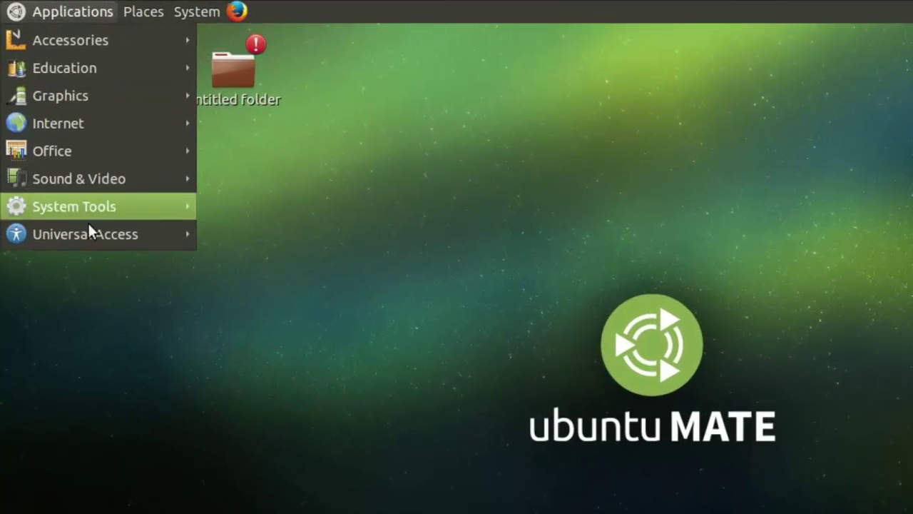
pyautogui.moveTo(136, 11)
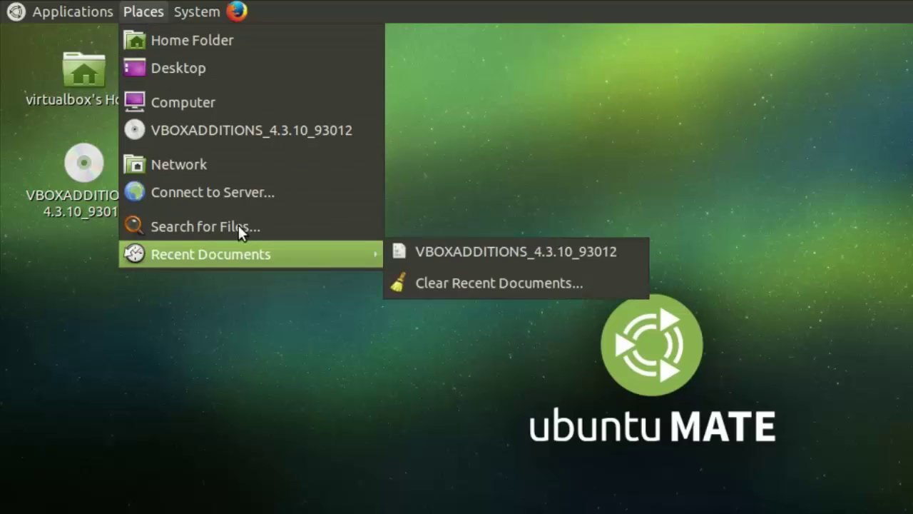
pyautogui.moveTo(193, 12)
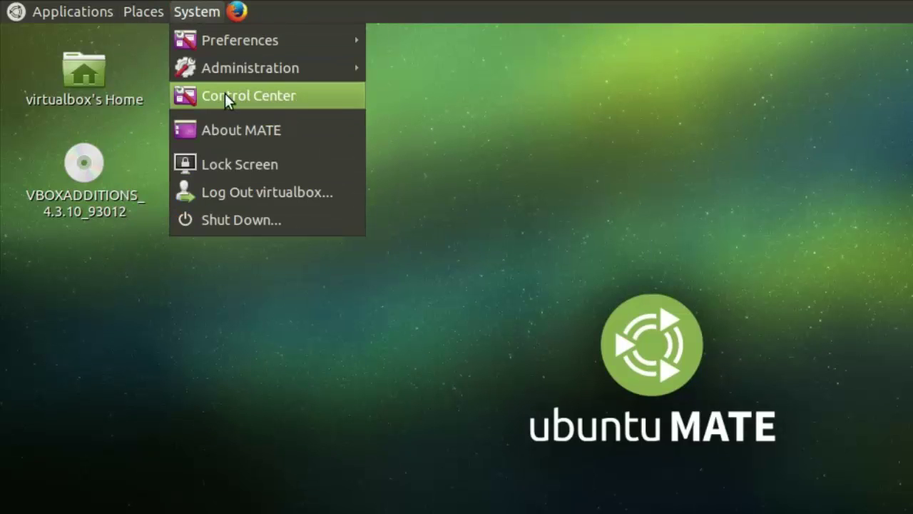
pyautogui.click(231, 126)
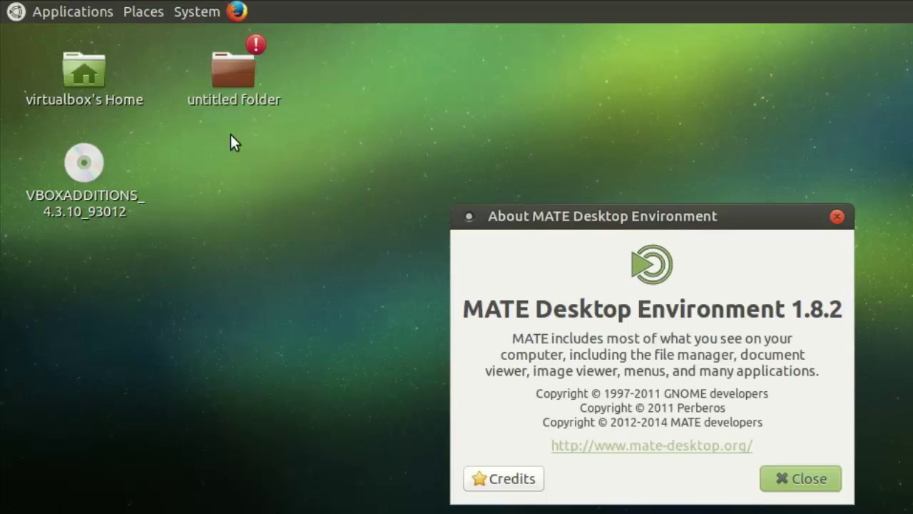
pyautogui.click(801, 479)
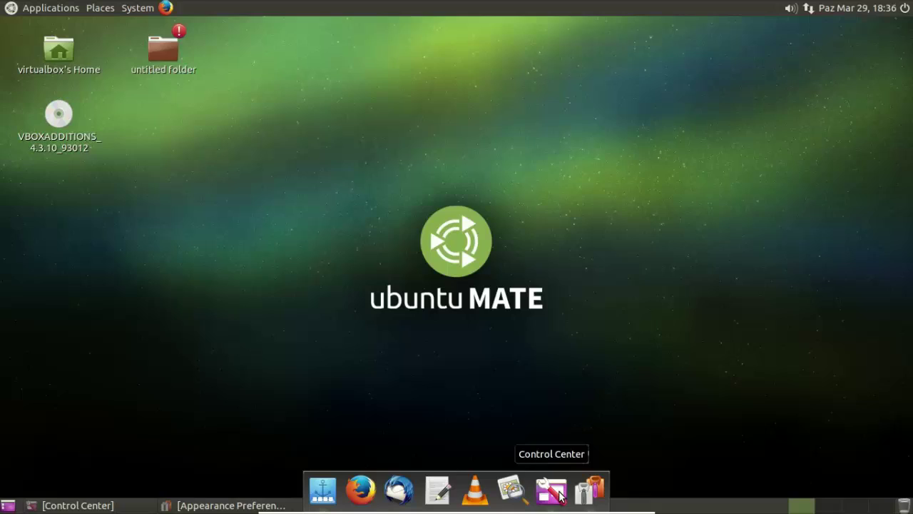
# Step: Switch between the Control Center and Appearance Preferences windows
pyautogui.click(551, 491)
pyautogui.click(589, 490)
pyautogui.click(551, 490)
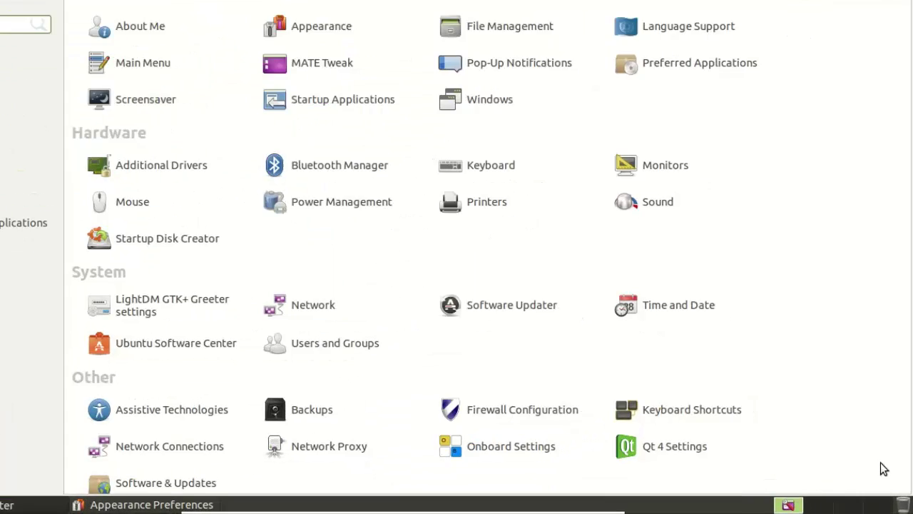
# Step: Delete the bottom panel, then close Control Center and minimize Appearance Preferences
pyautogui.rightClick(637, 505)
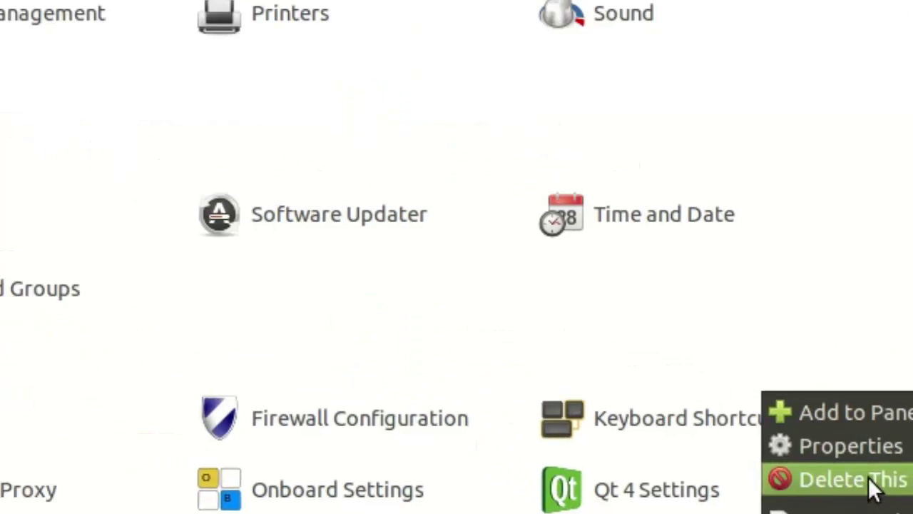
pyautogui.click(724, 407)
pyautogui.click(500, 283)
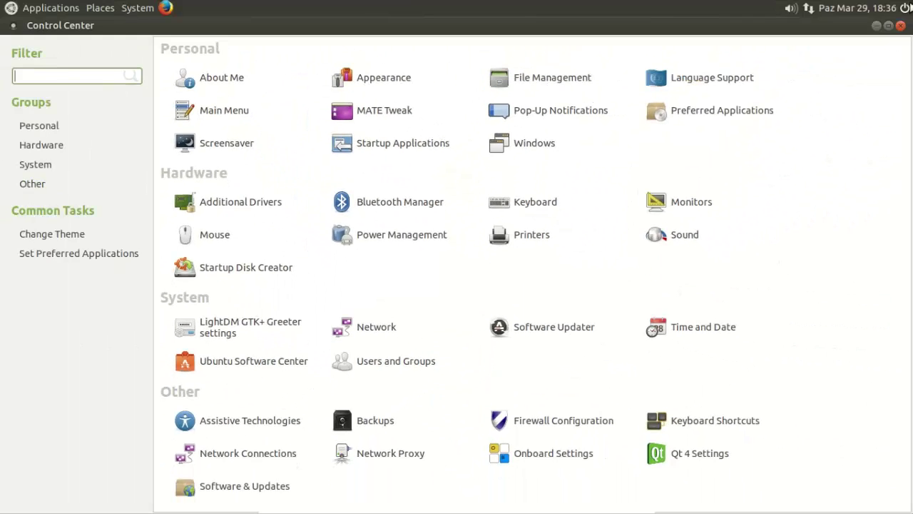
pyautogui.click(877, 27)
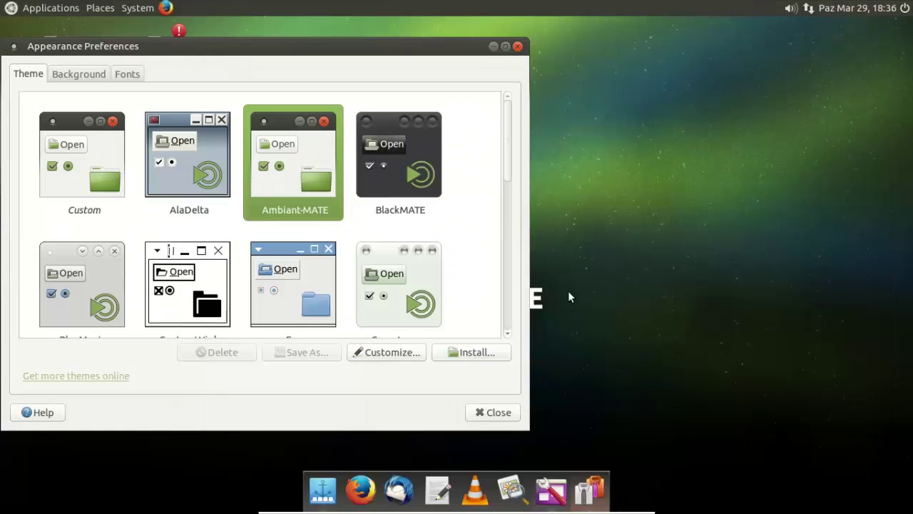
pyautogui.click(490, 47)
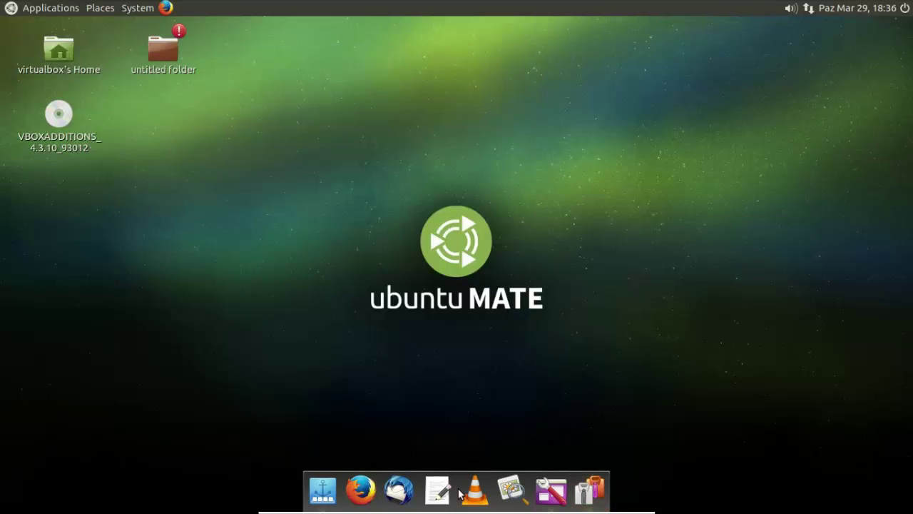
# Step: Open the Time and Date settings from System > Administration, then close them
pyautogui.rightClick(155, 368)
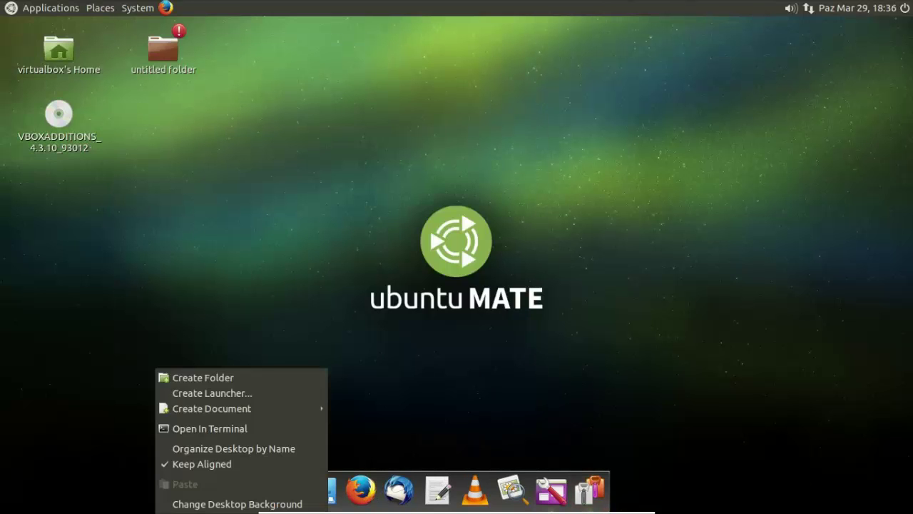
pyautogui.click(115, 8)
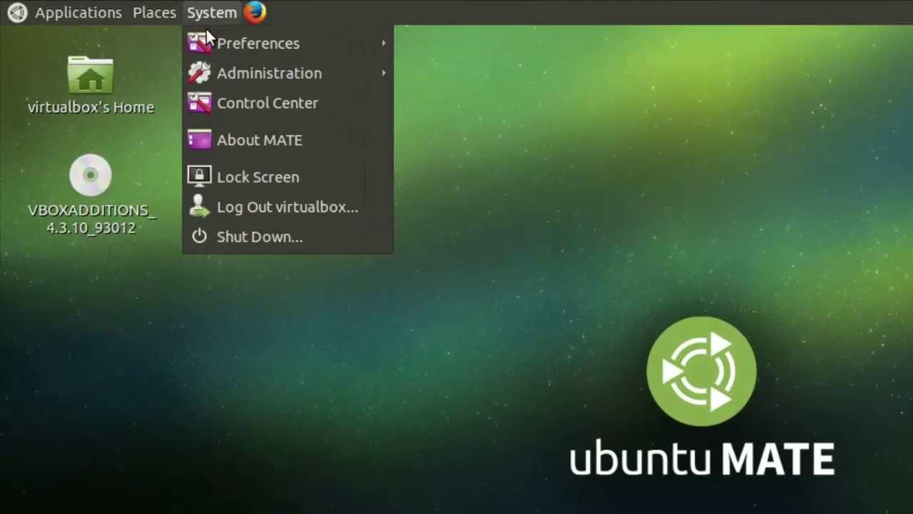
pyautogui.moveTo(143, 52)
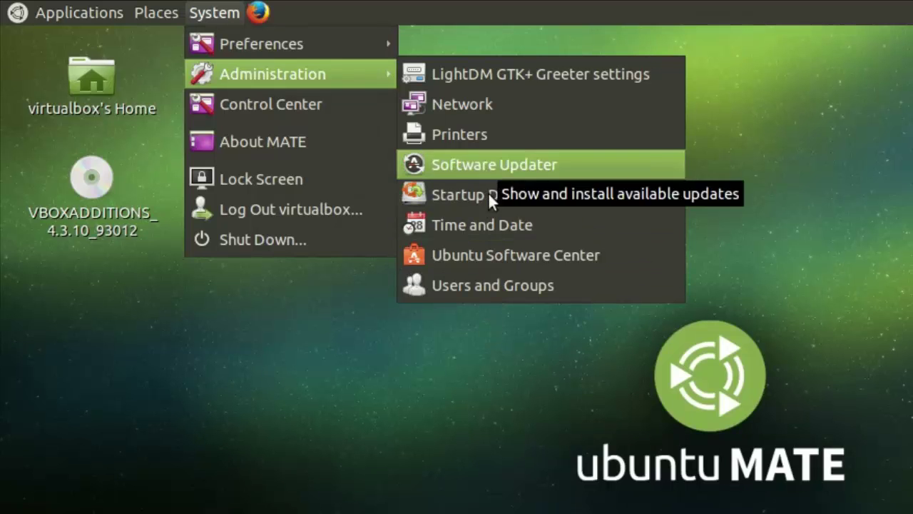
pyautogui.click(487, 228)
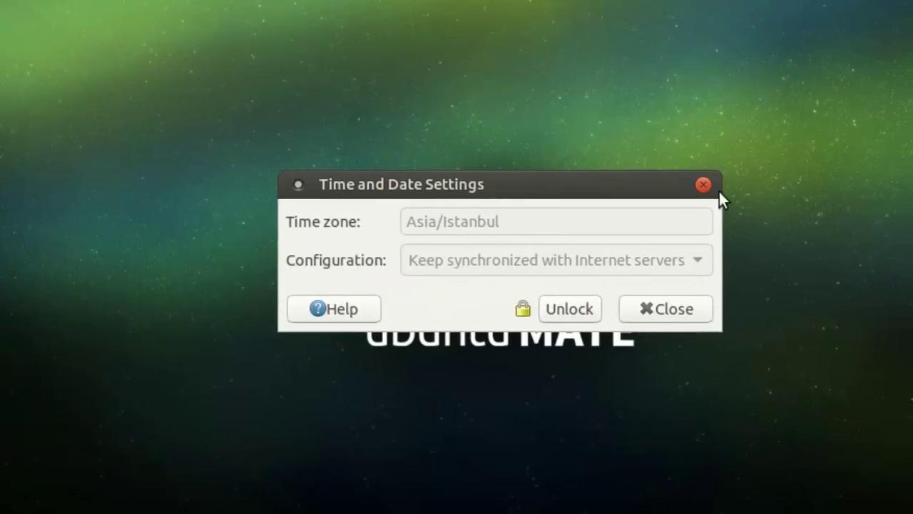
pyautogui.click(910, 318)
# Step: Browse the Places menu, then bring up the Applications > System Tools list
pyautogui.click(116, 8)
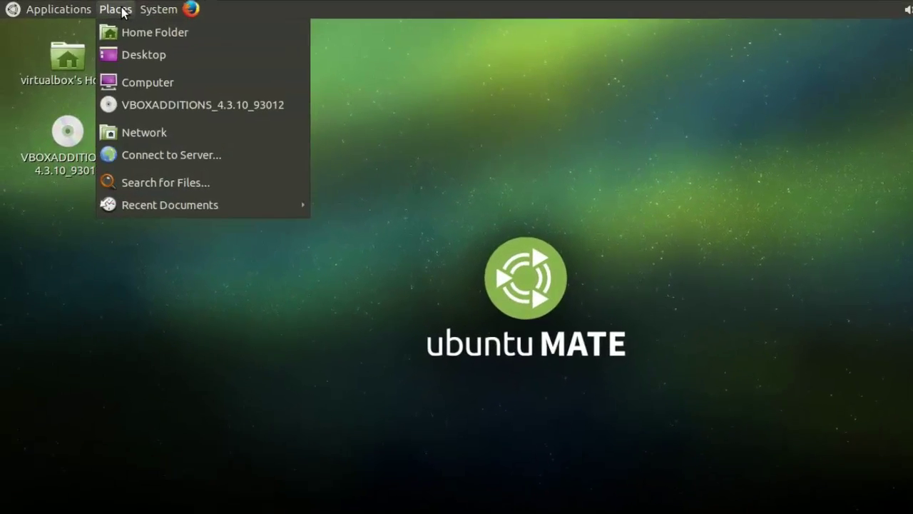
pyautogui.moveTo(128, 171)
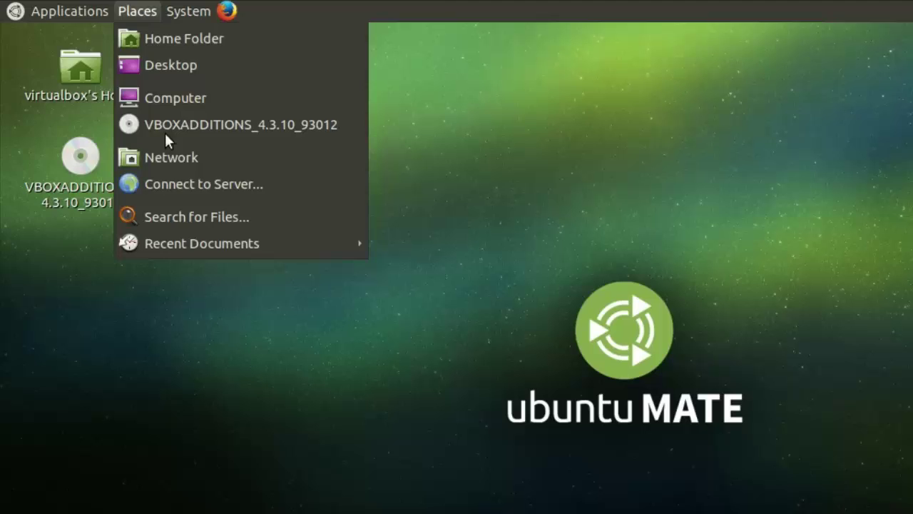
pyautogui.moveTo(91, 10)
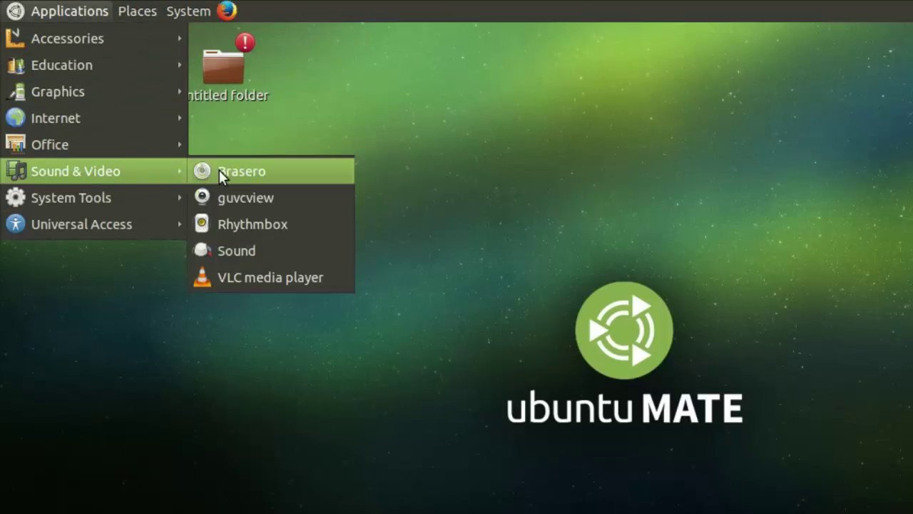
pyautogui.moveTo(138, 203)
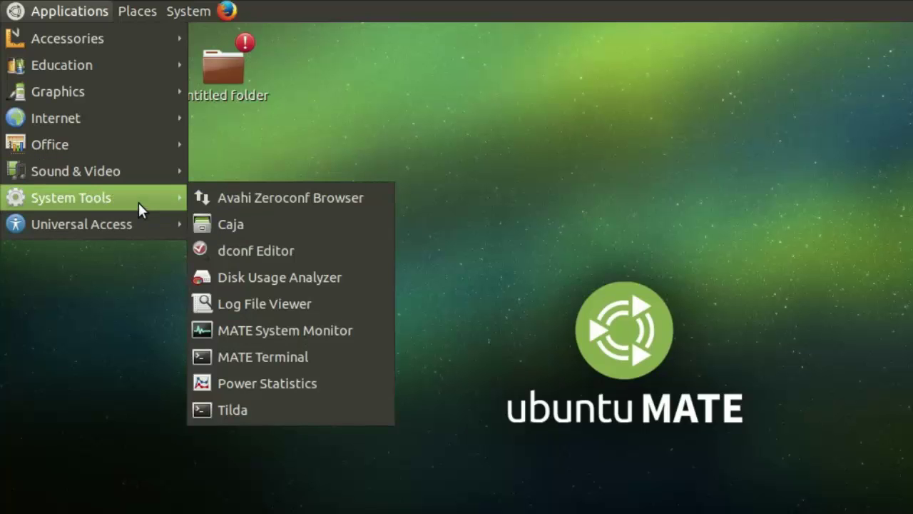
# Step: Launch MATE System Monitor, move it, close it, then glance at the System menu
pyautogui.click(332, 333)
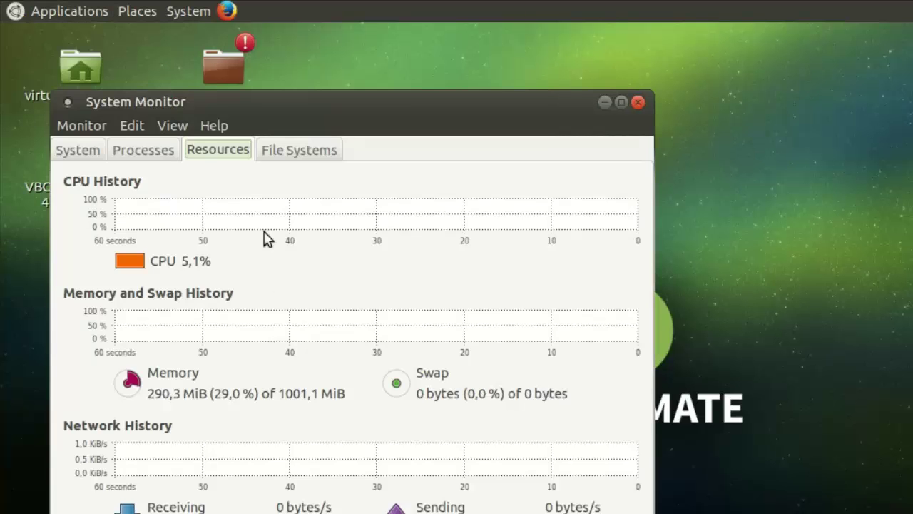
pyautogui.moveTo(221, 122); pyautogui.dragTo(421, 64)
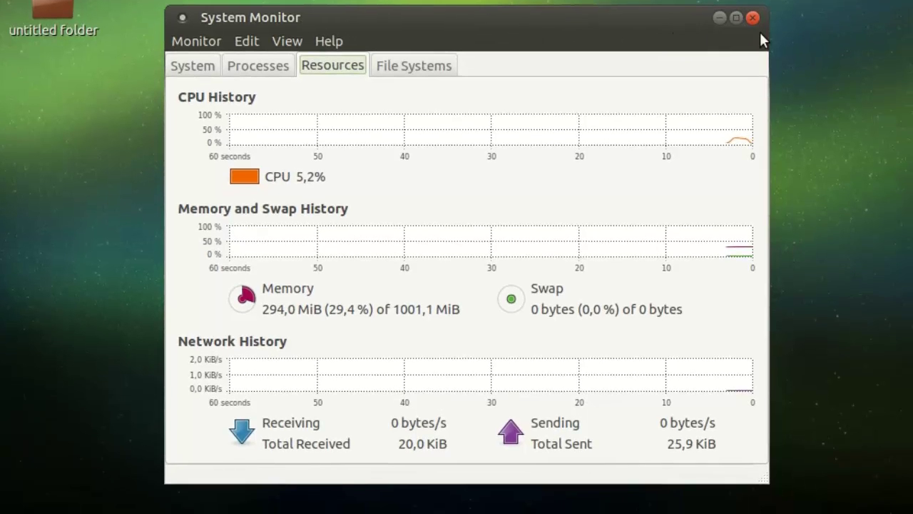
pyautogui.click(753, 18)
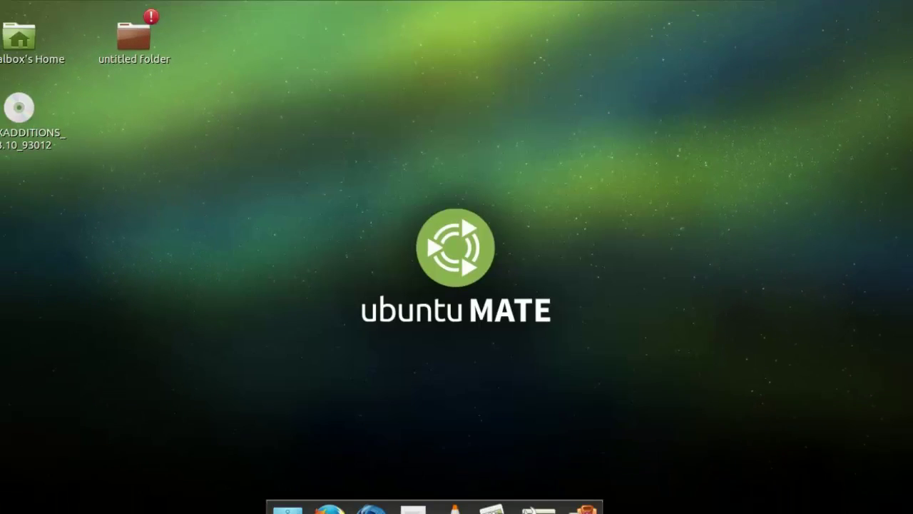
pyautogui.click(143, 8)
pyautogui.moveTo(102, 9)
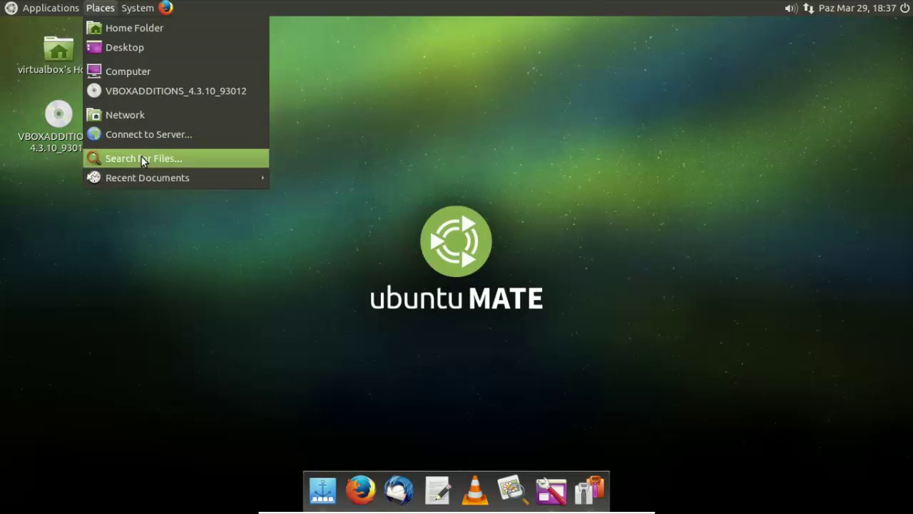
# Step: In a new terminal, run unity --version, highlight the 'not installed' output, then close it
pyautogui.click(550, 253)
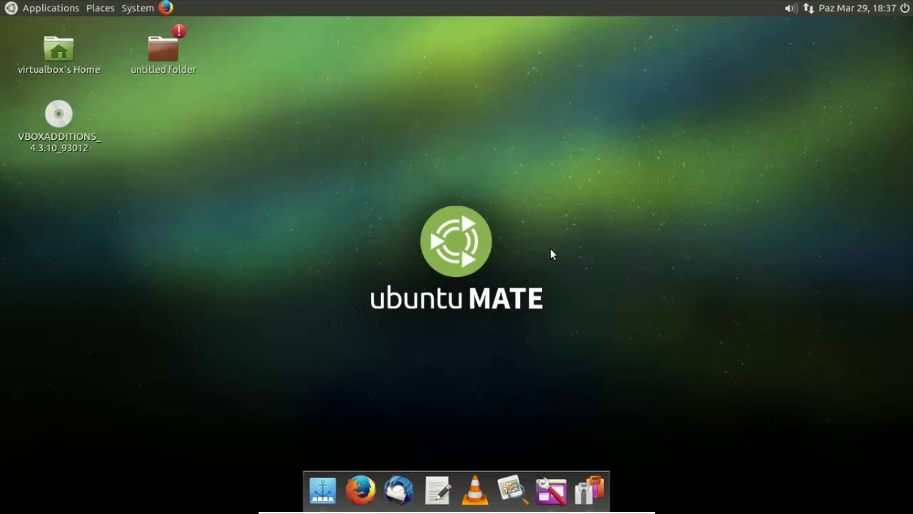
pyautogui.hotkey('ctrl', 'alt', 't')
pyautogui.write('sion')
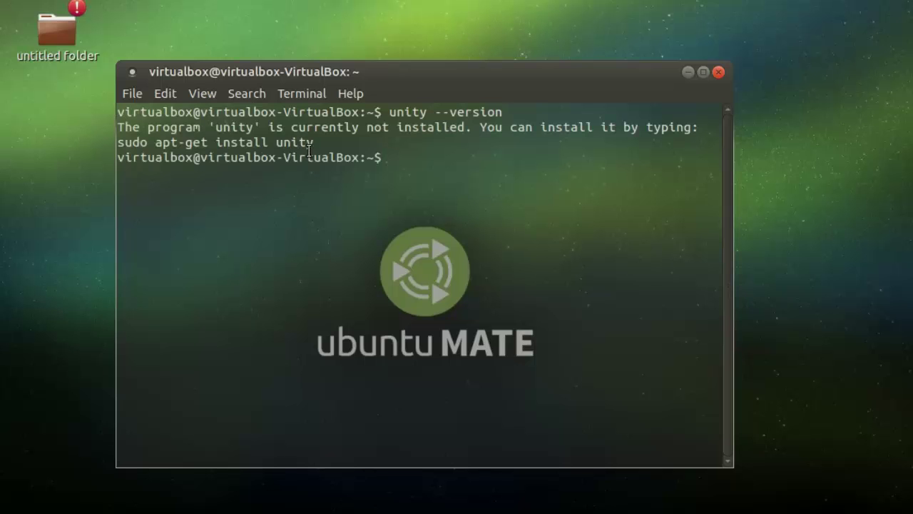
pyautogui.moveTo(314, 142); pyautogui.dragTo(278, 140)
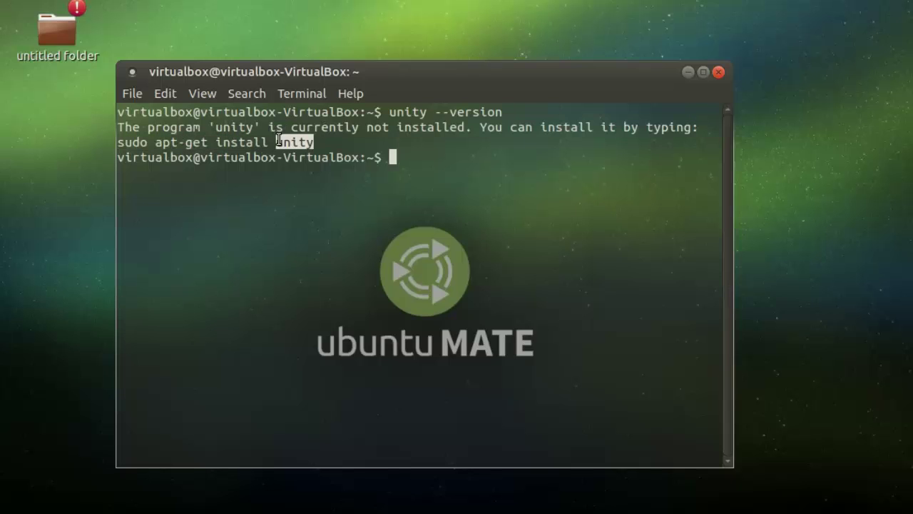
pyautogui.click(395, 157)
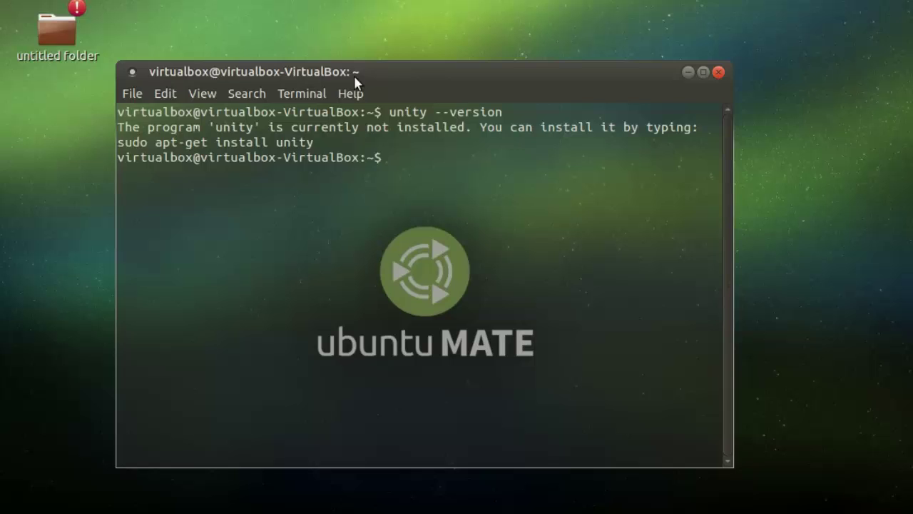
pyautogui.moveTo(353, 74); pyautogui.dragTo(383, 88)
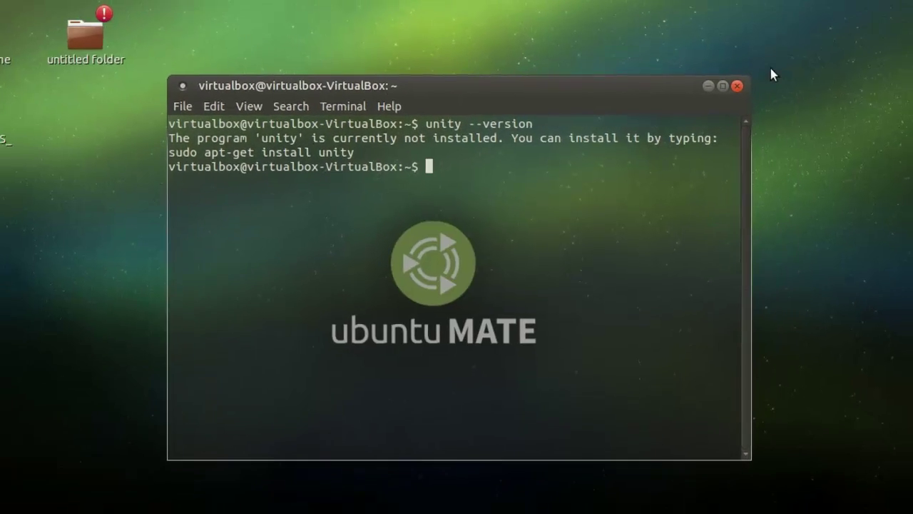
pyautogui.click(737, 86)
# Step: Close the UbuntuMATE 15.04 Beta 2 VM choosing 'Save the machine state'
pyautogui.click(107, 8)
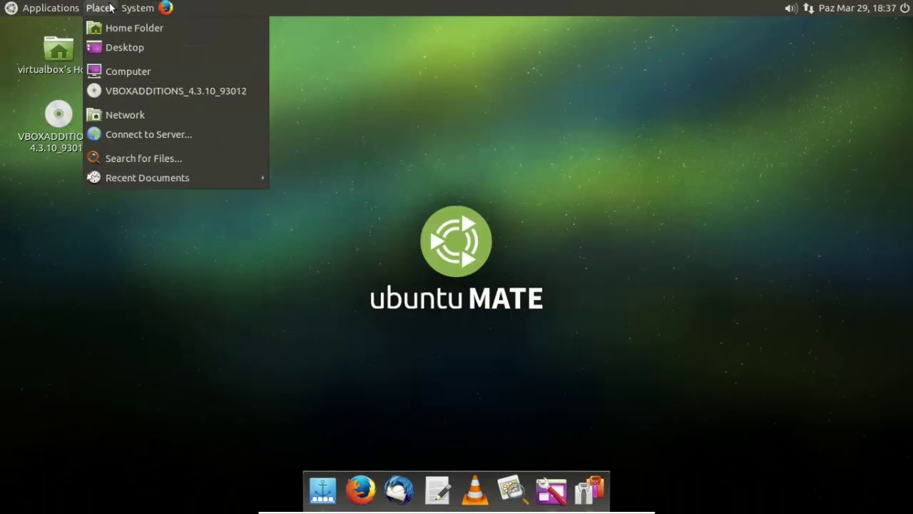
pyautogui.click(144, 232)
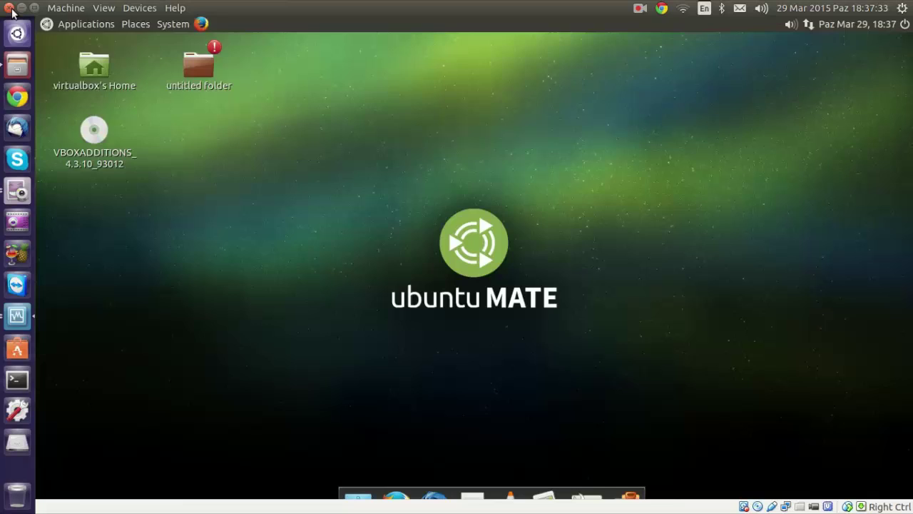
pyautogui.click(8, 8)
pyautogui.click(439, 258)
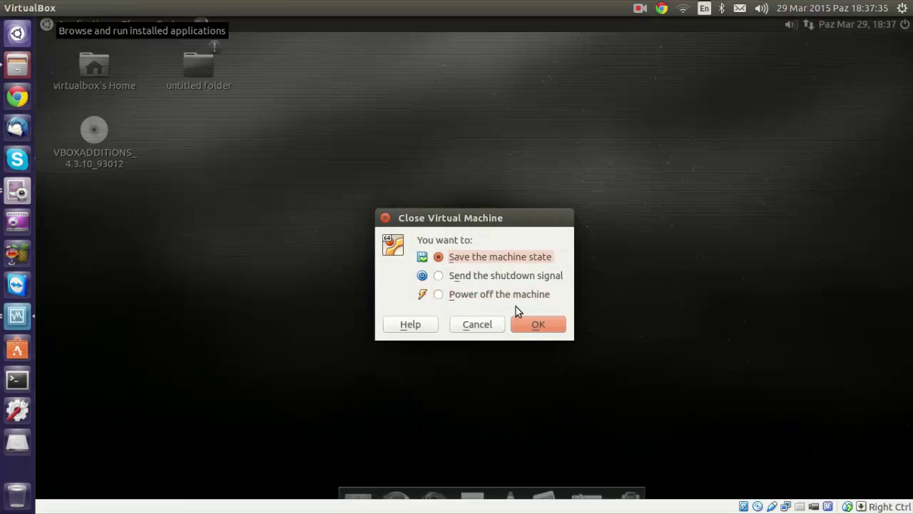
pyautogui.click(537, 325)
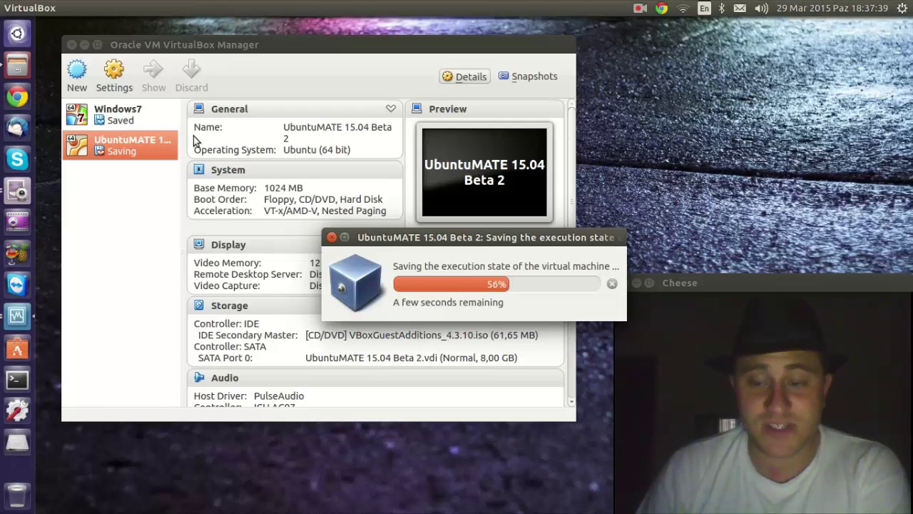
pyautogui.click(711, 283)
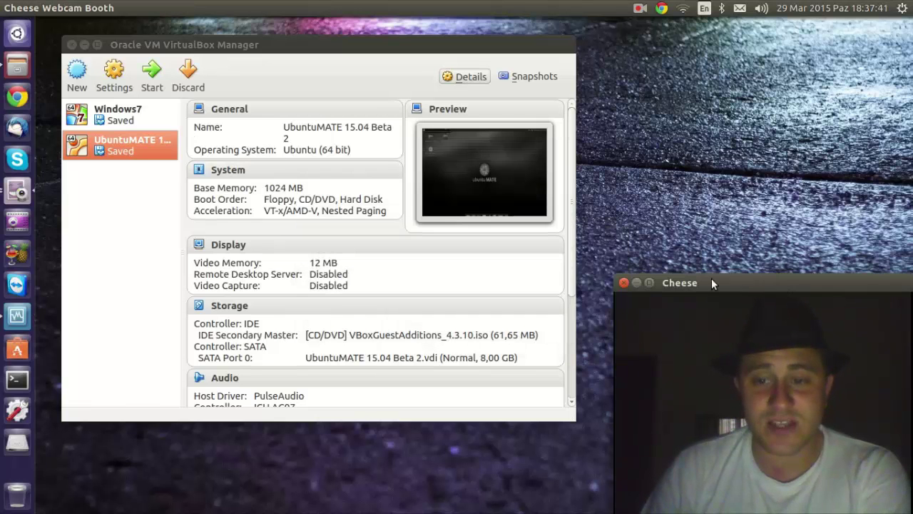